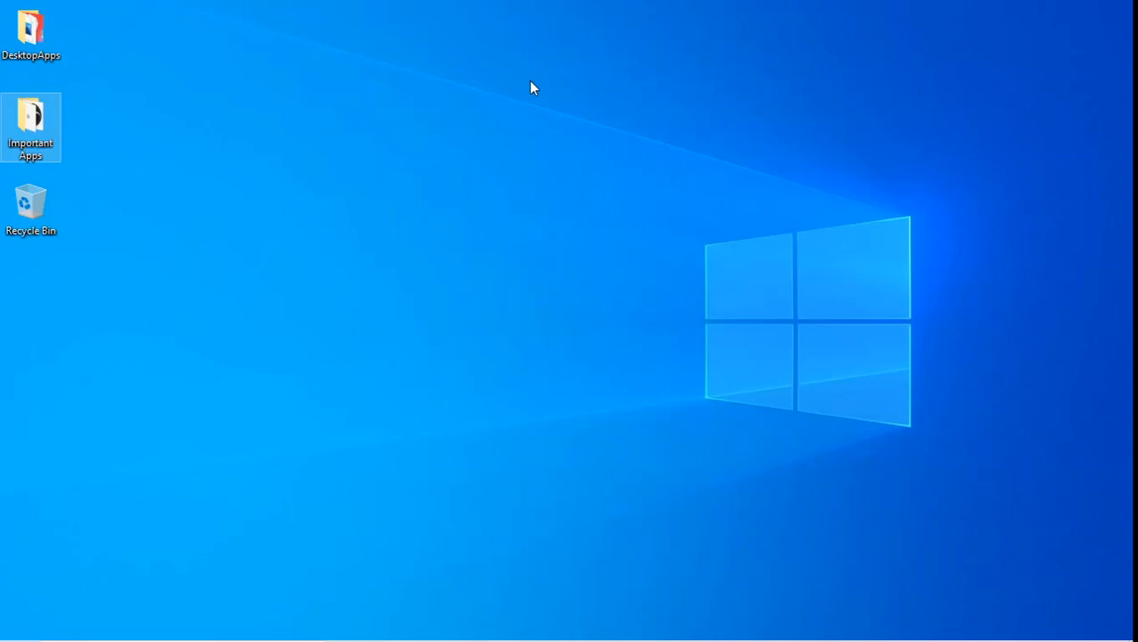
Add a blank text document to the desktop and keep the name New Text Document.txt
right_click(530, 88)
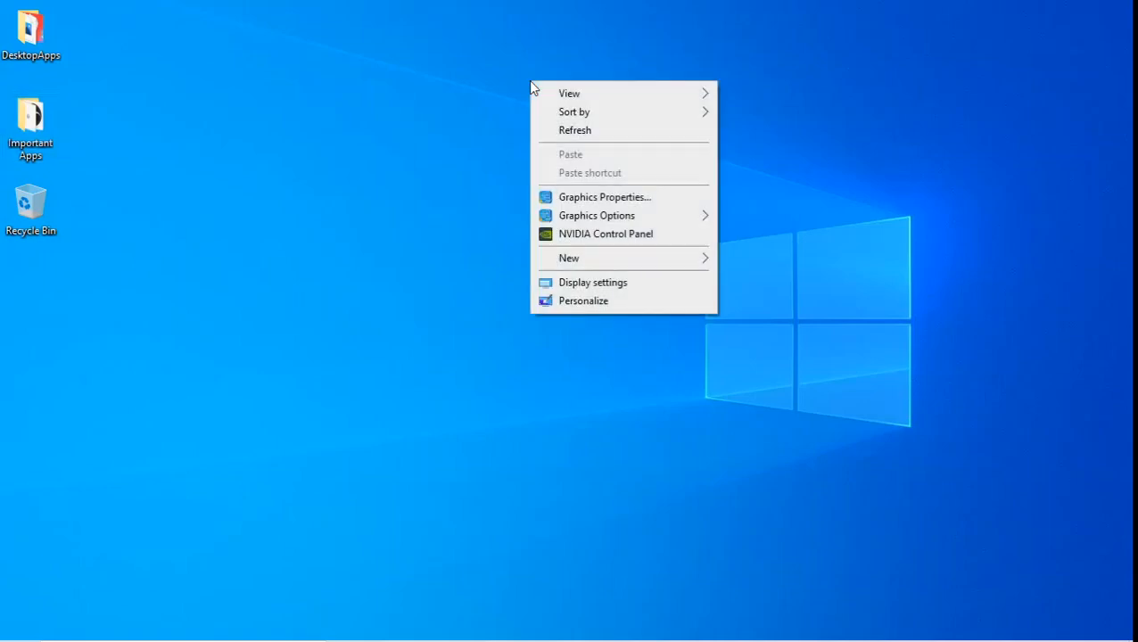
mouse_move(655, 264)
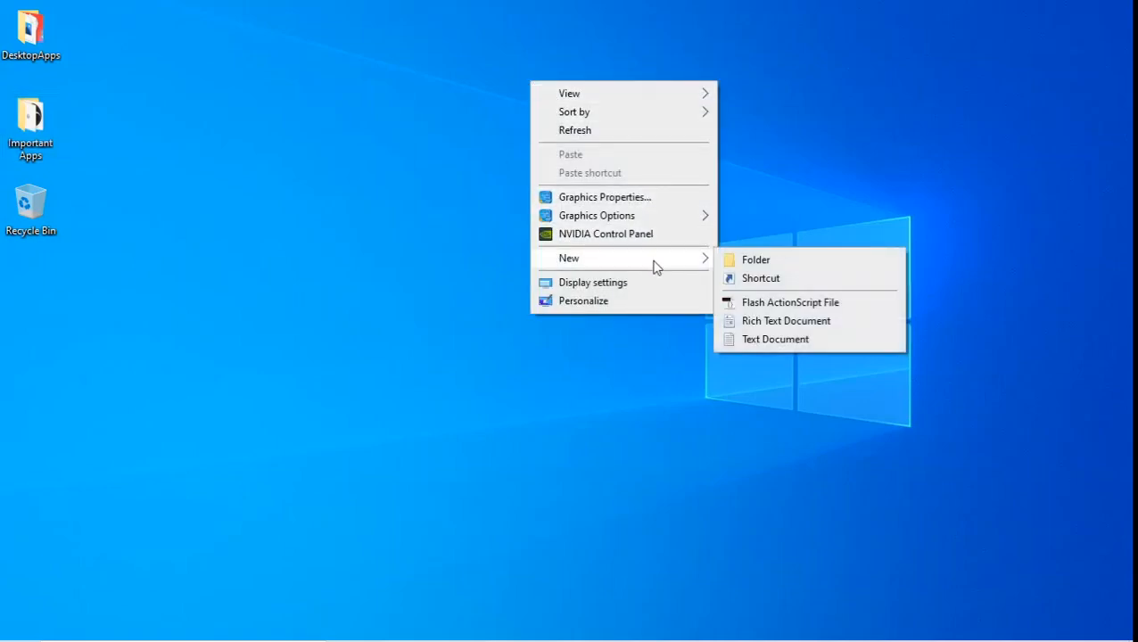
click(794, 340)
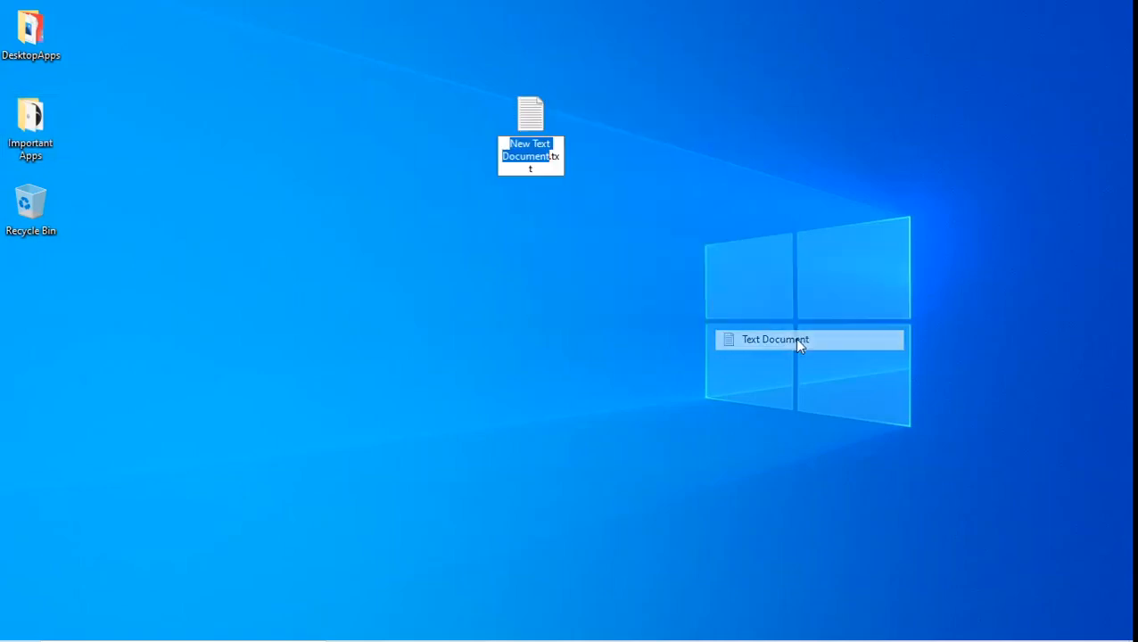
click(593, 225)
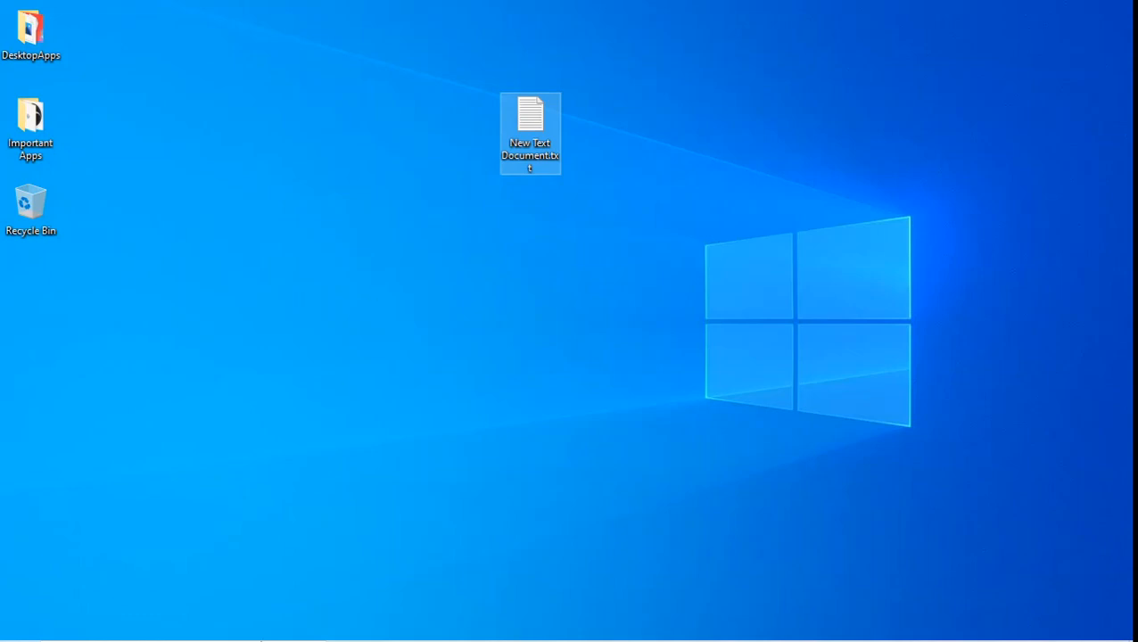
click(212, 629)
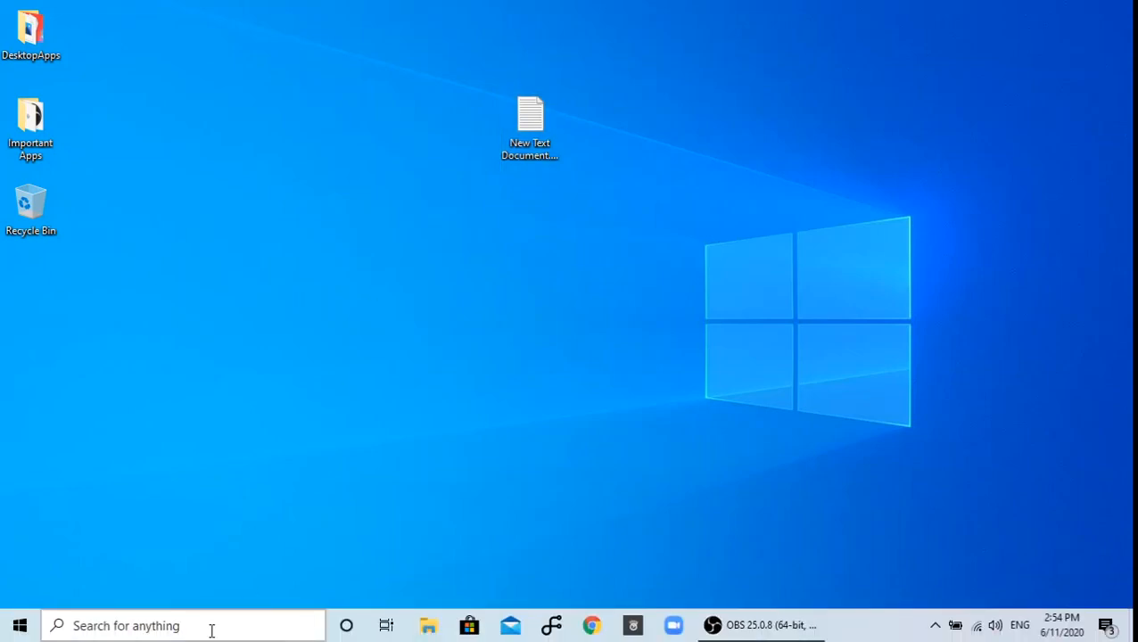
text(fi)
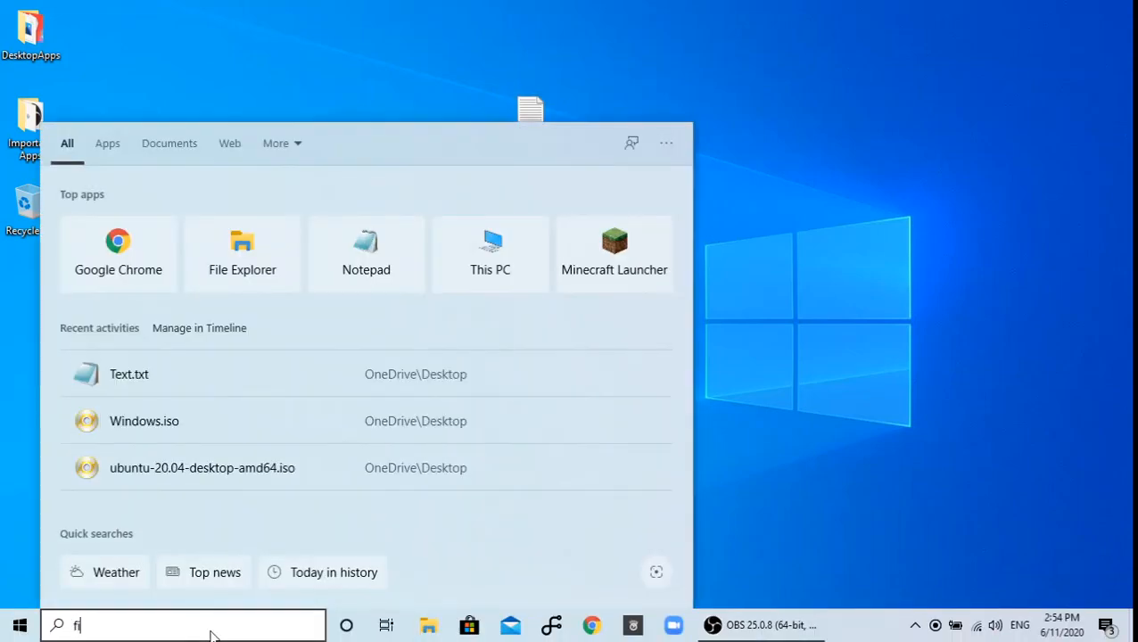
text(le ex)
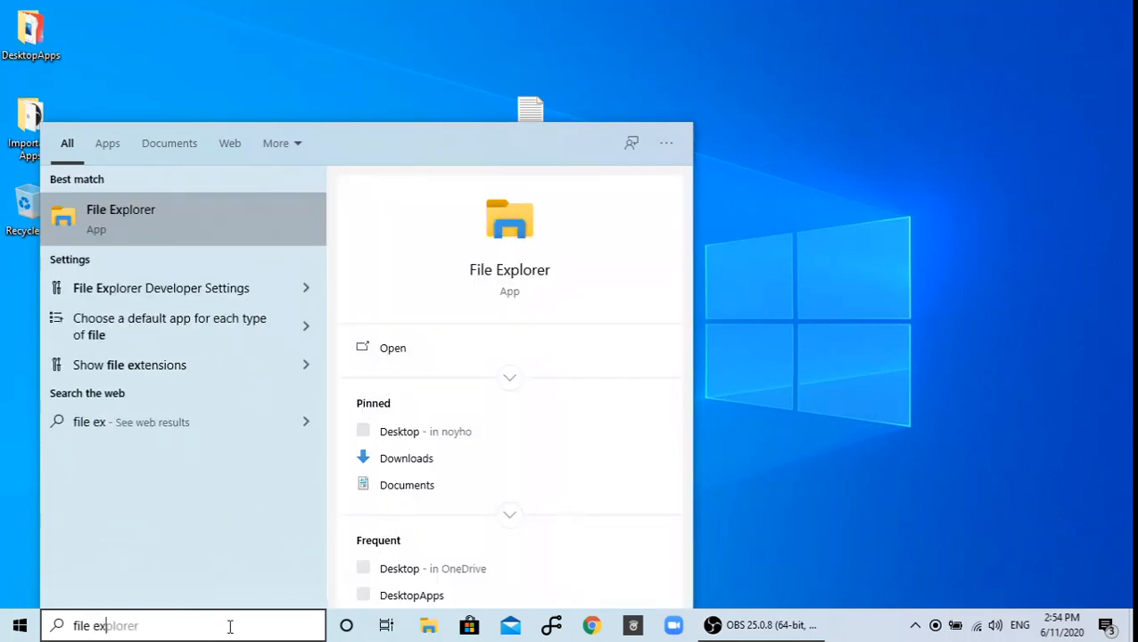
click(115, 211)
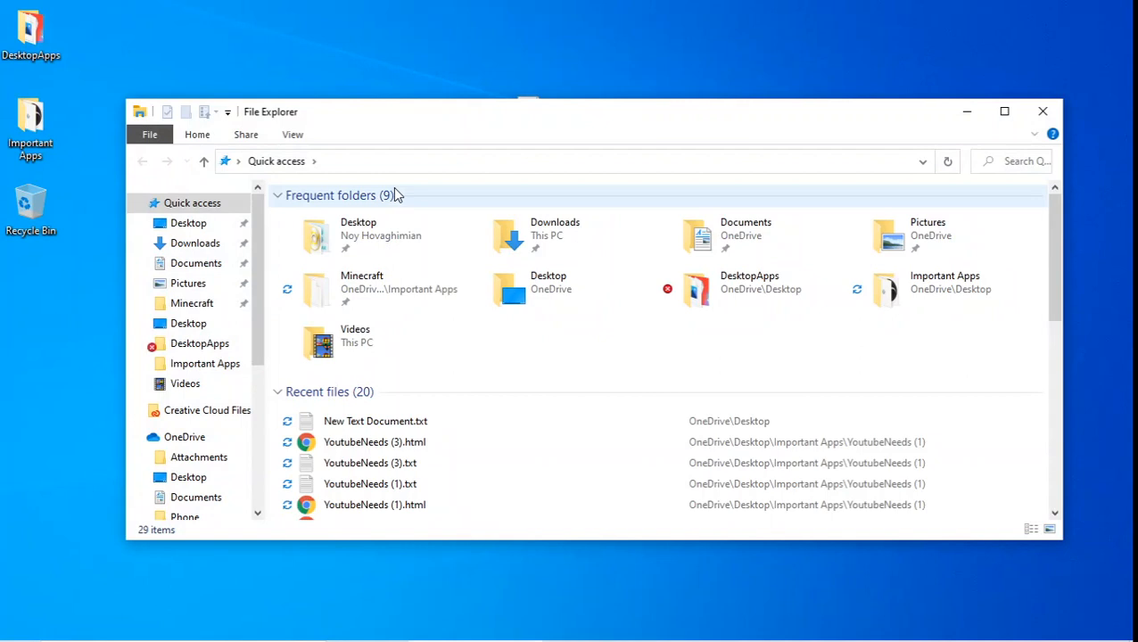
click(163, 324)
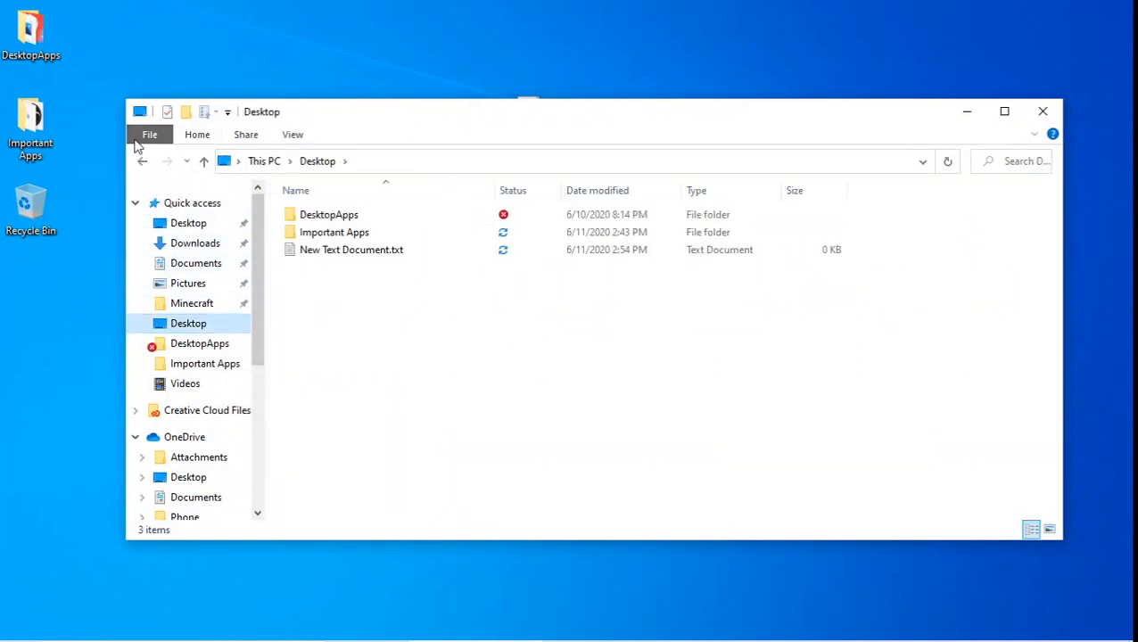
click(293, 134)
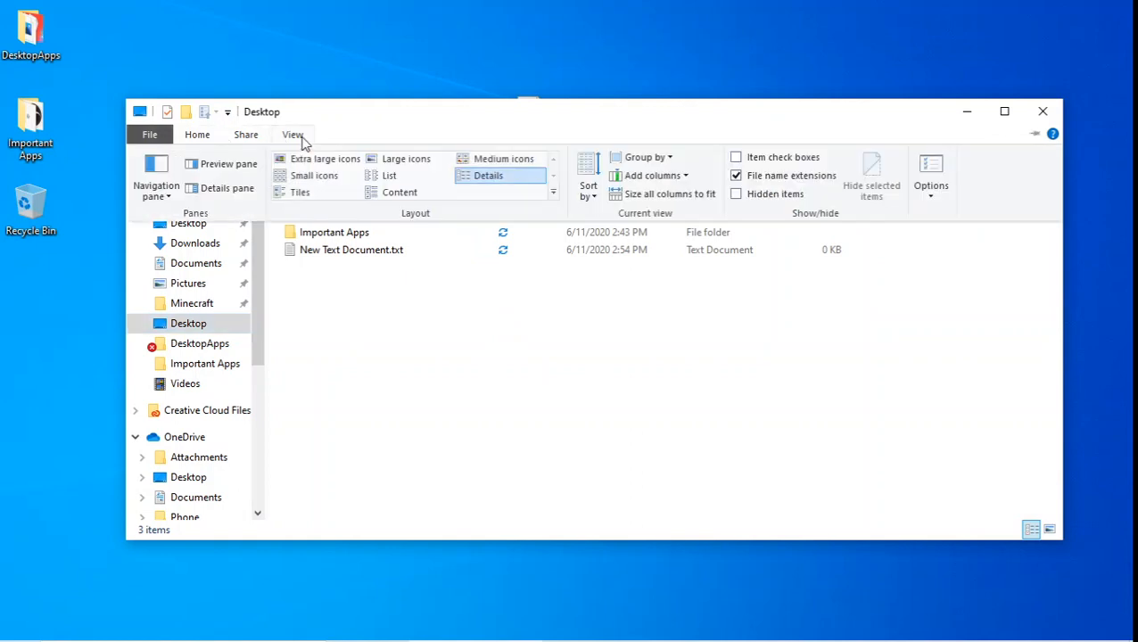
click(736, 177)
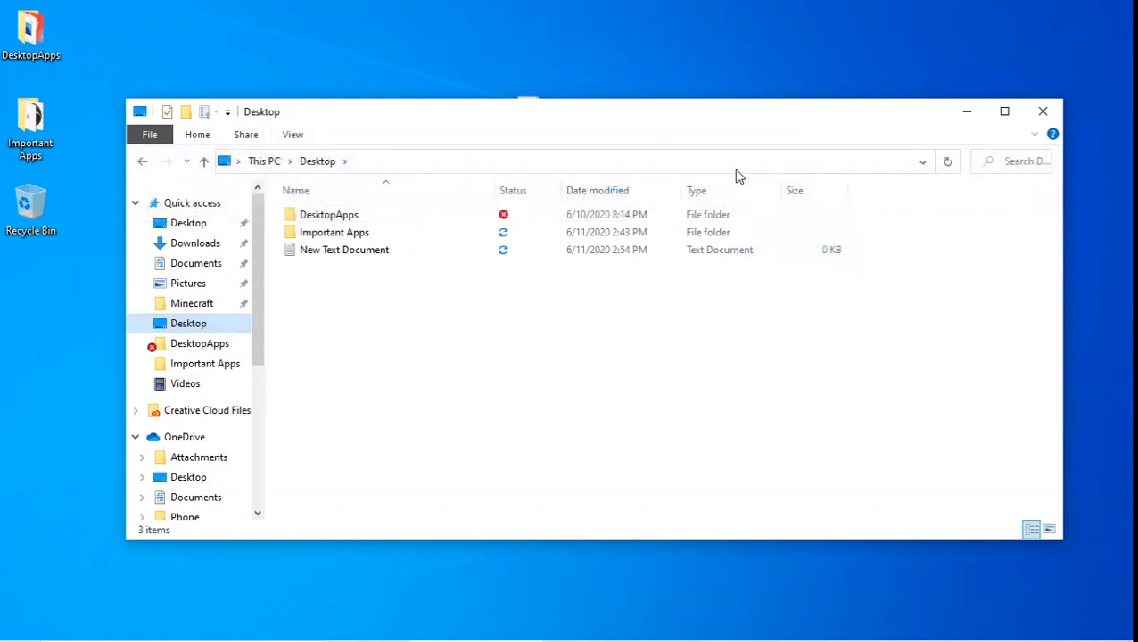
drag(696, 115, 682, 237)
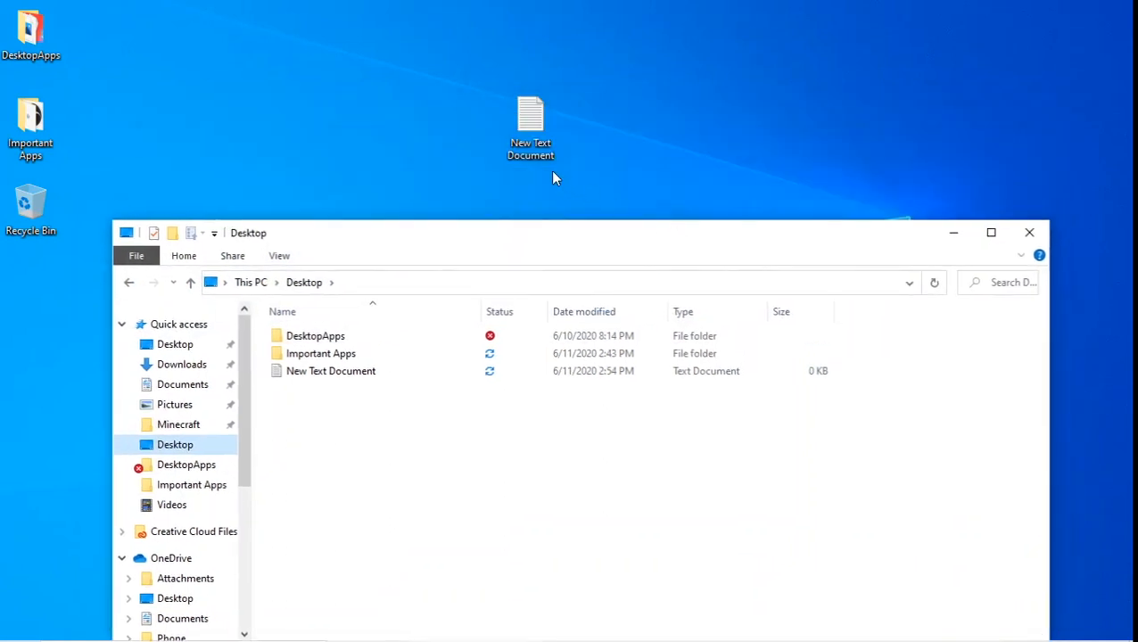
click(281, 256)
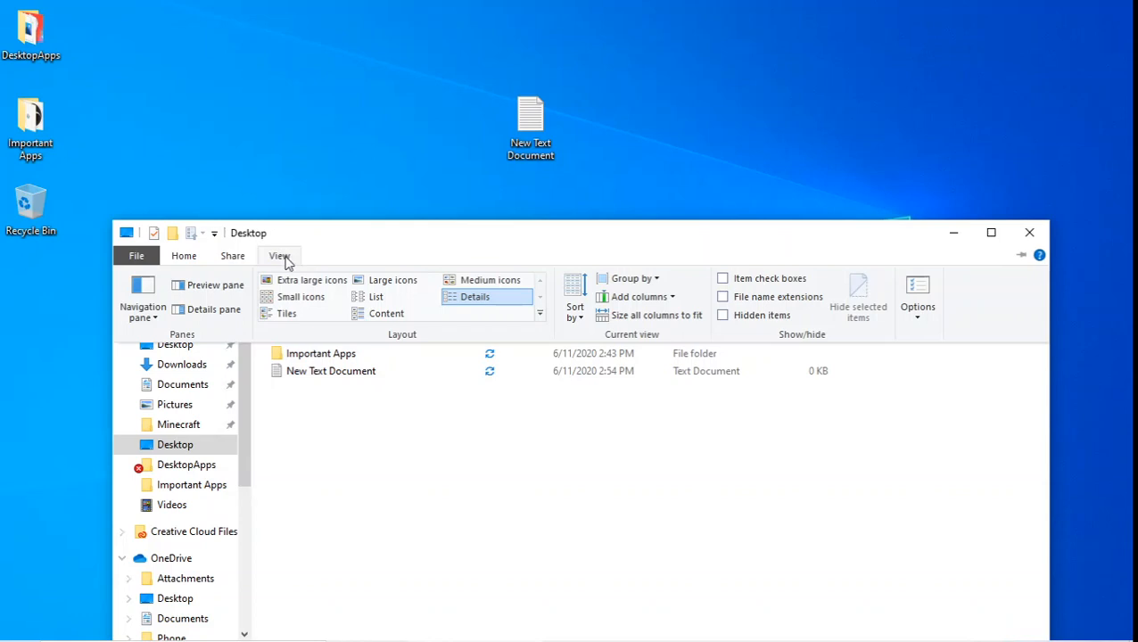
click(723, 297)
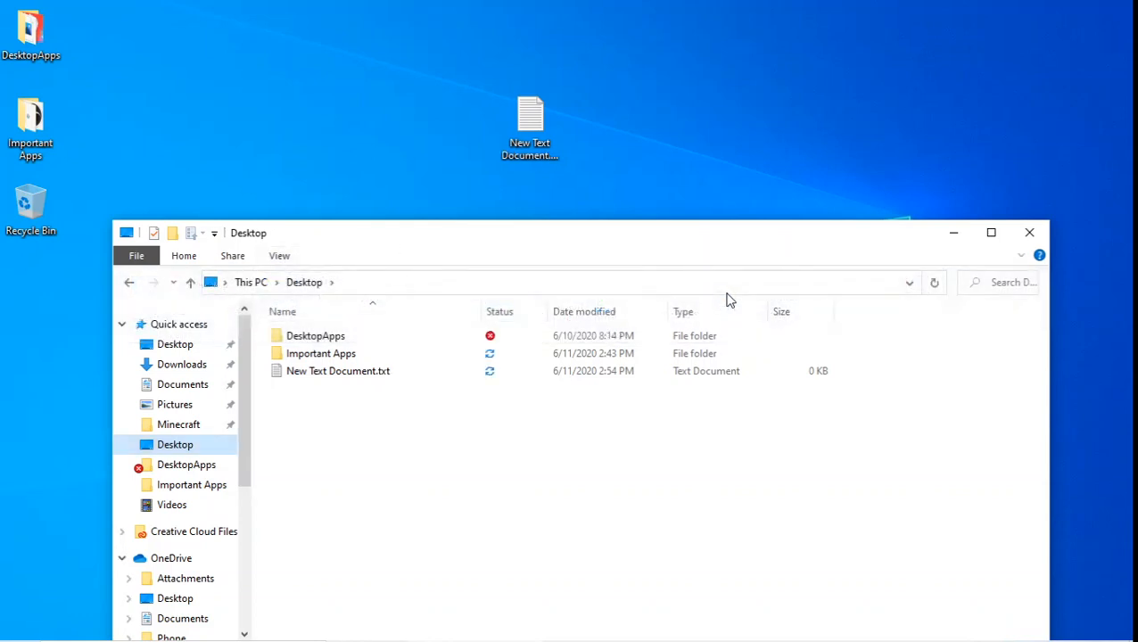
click(1017, 237)
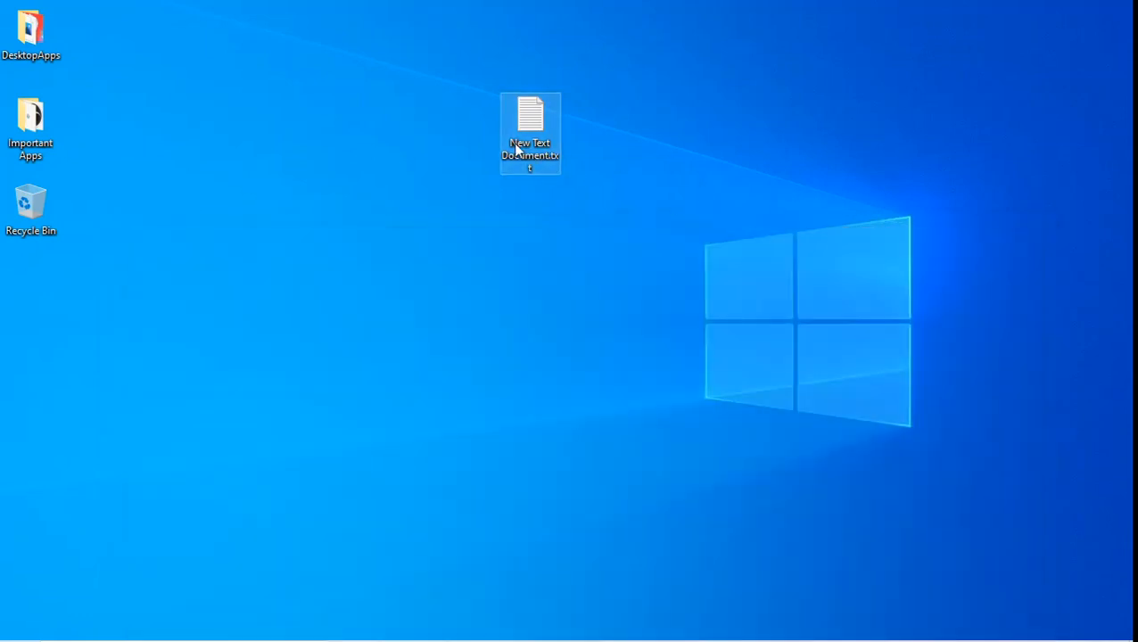
Create New Rich Text Document.rtf on the desktop with its default name
right_click(628, 136)
mouse_move(721, 330)
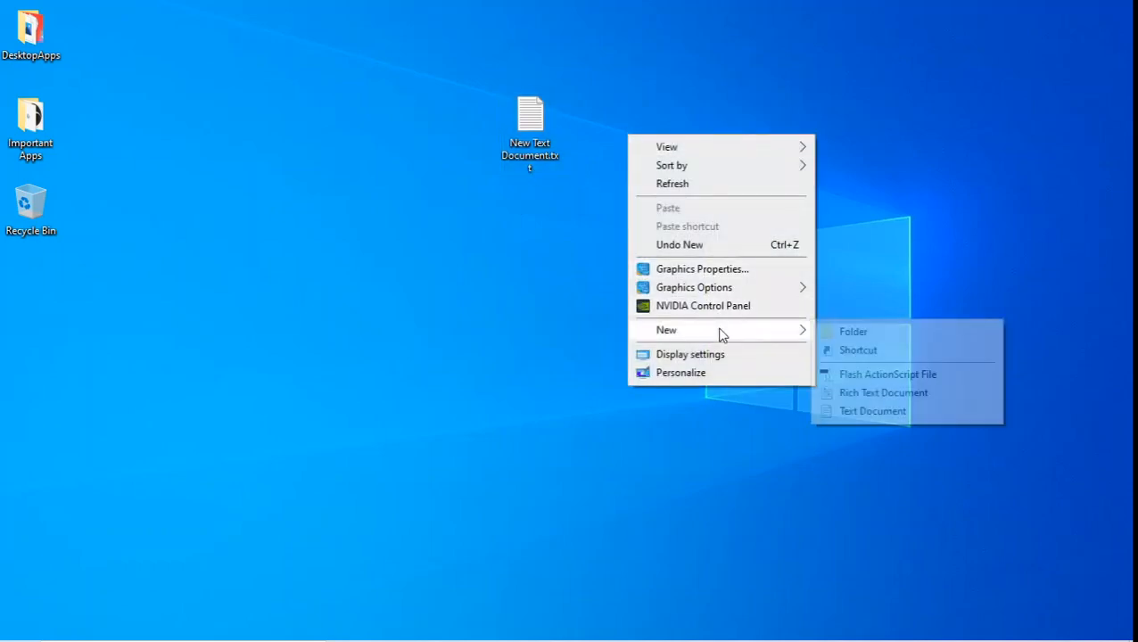
click(883, 393)
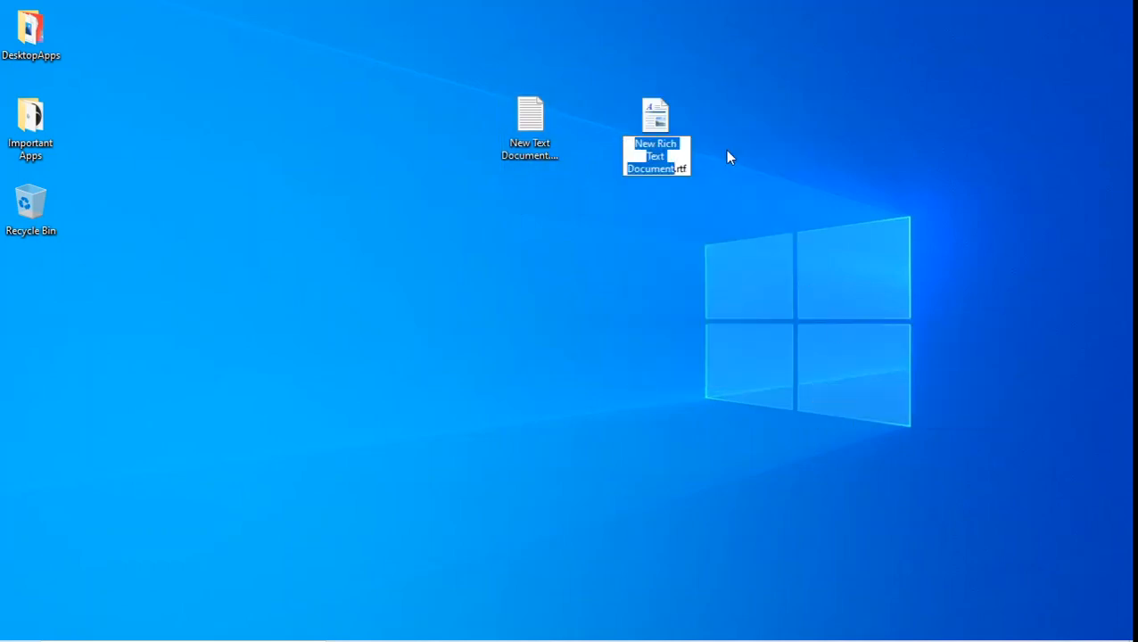
key(Return)
Create a new Flash ActionScript File and line it up beside the rich text file
right_click(744, 141)
mouse_move(927, 337)
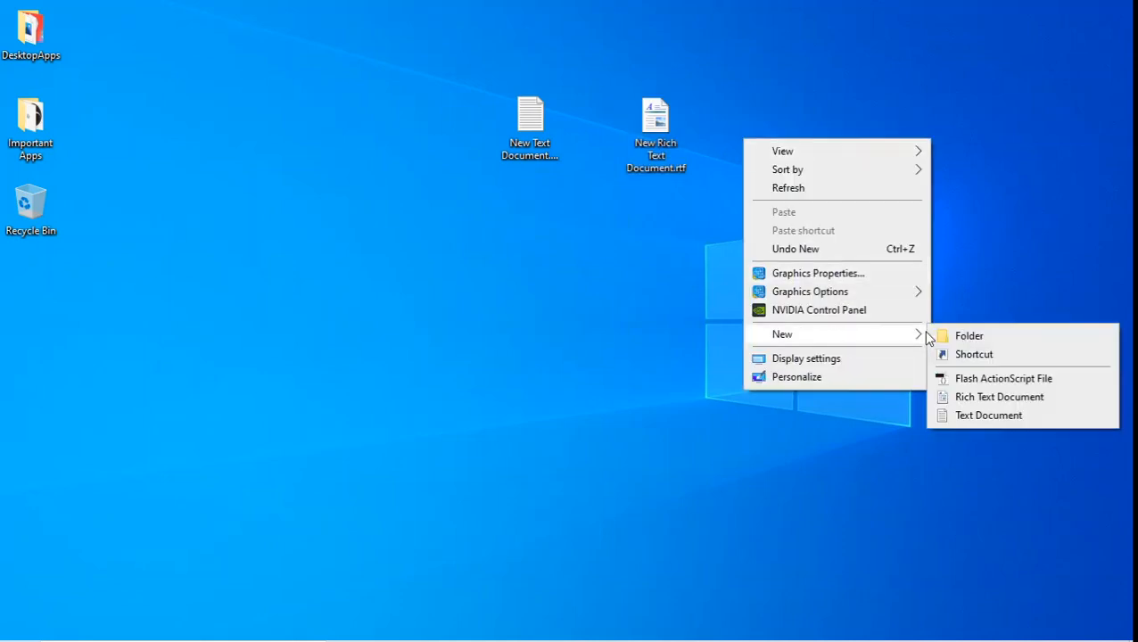
click(1011, 380)
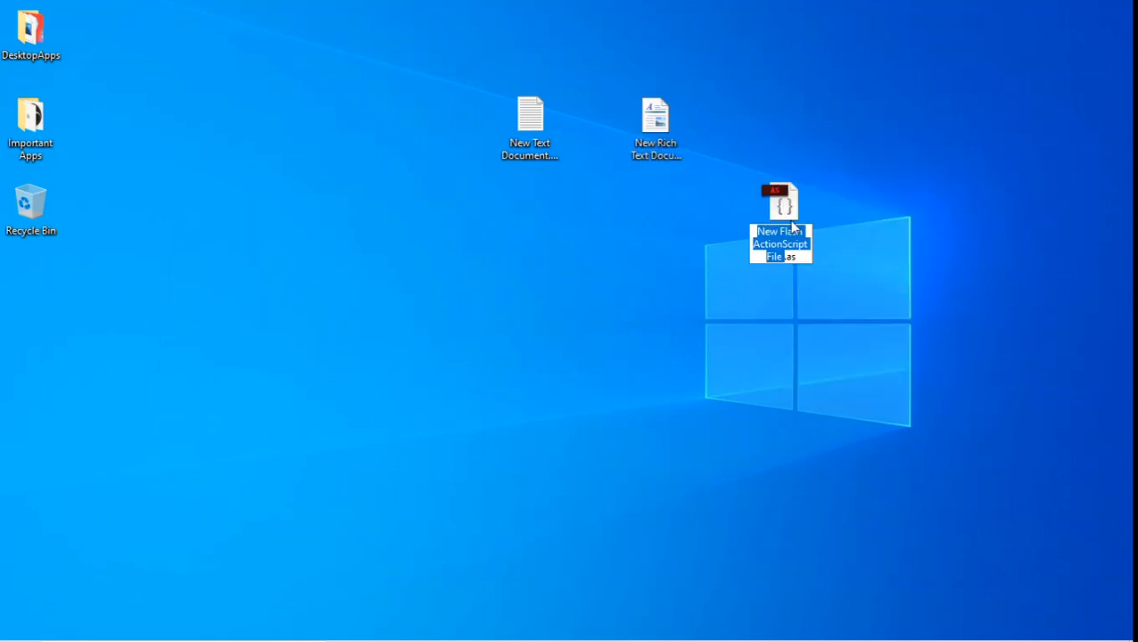
drag(792, 227, 773, 118)
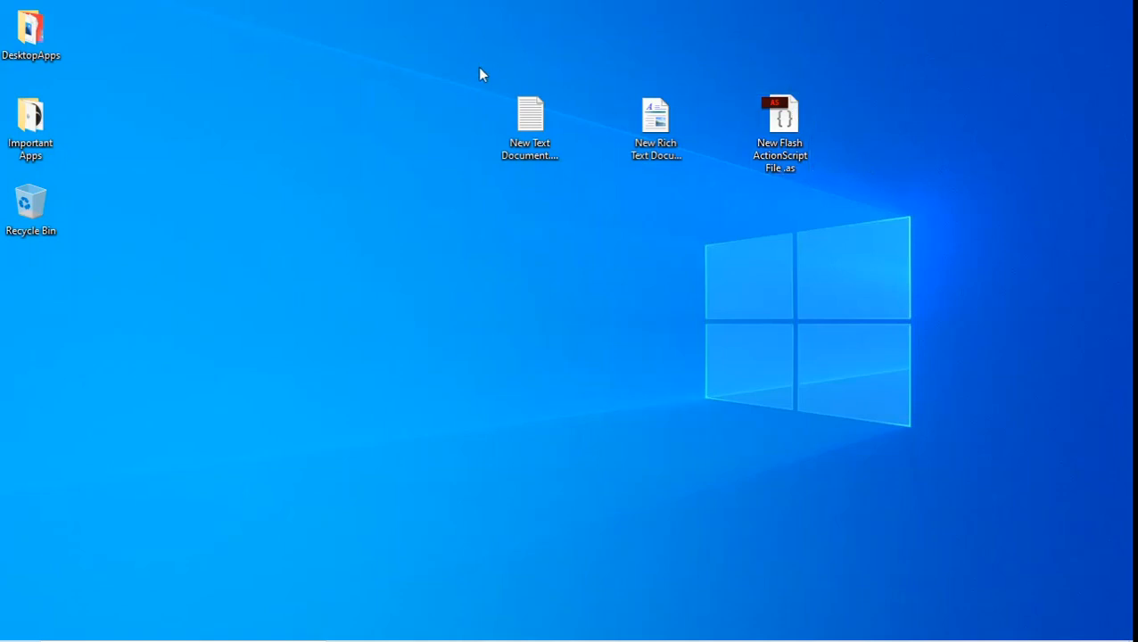
Select the three new files and rename them together to Test (Test.txt, Test.rtf, Test.as)
drag(480, 56, 1025, 257)
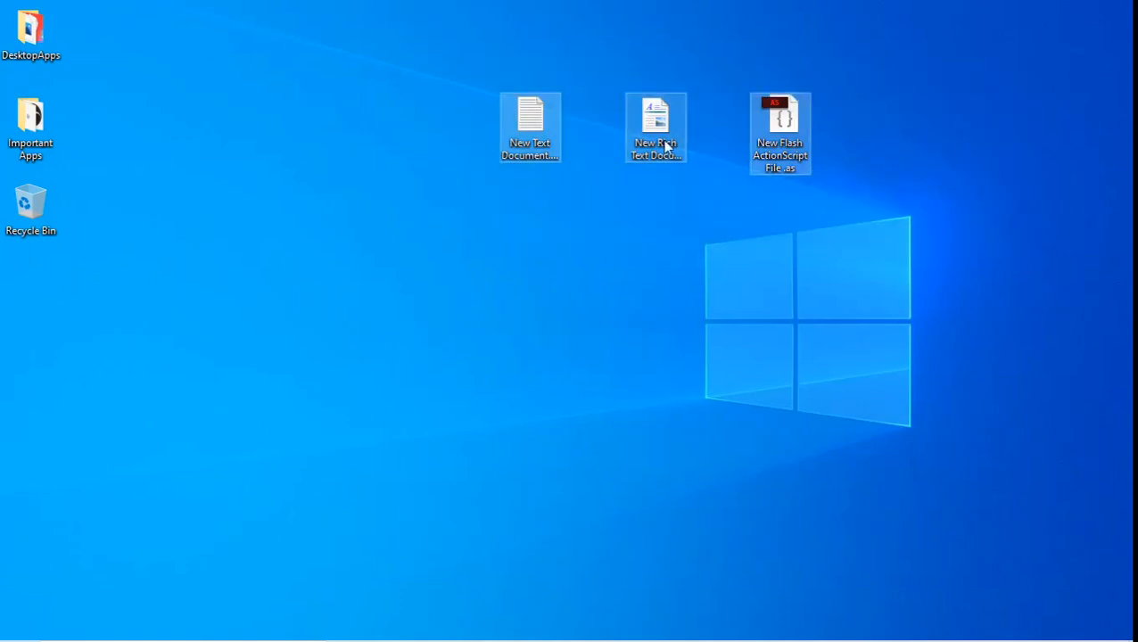
click(872, 236)
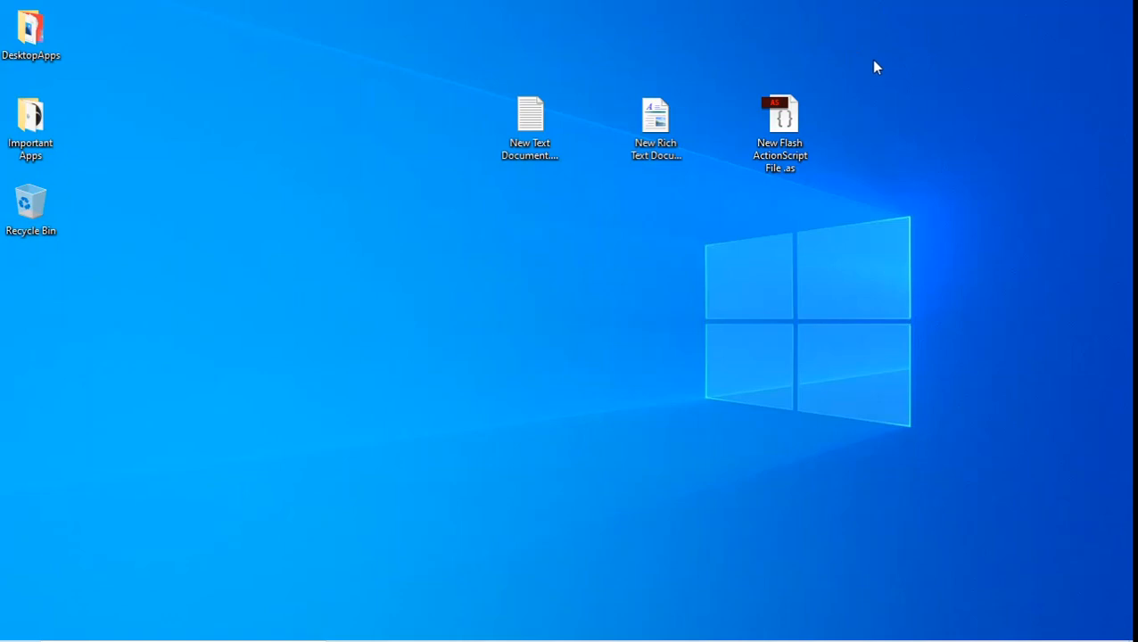
drag(874, 67, 415, 198)
drag(280, 246, 267, 253)
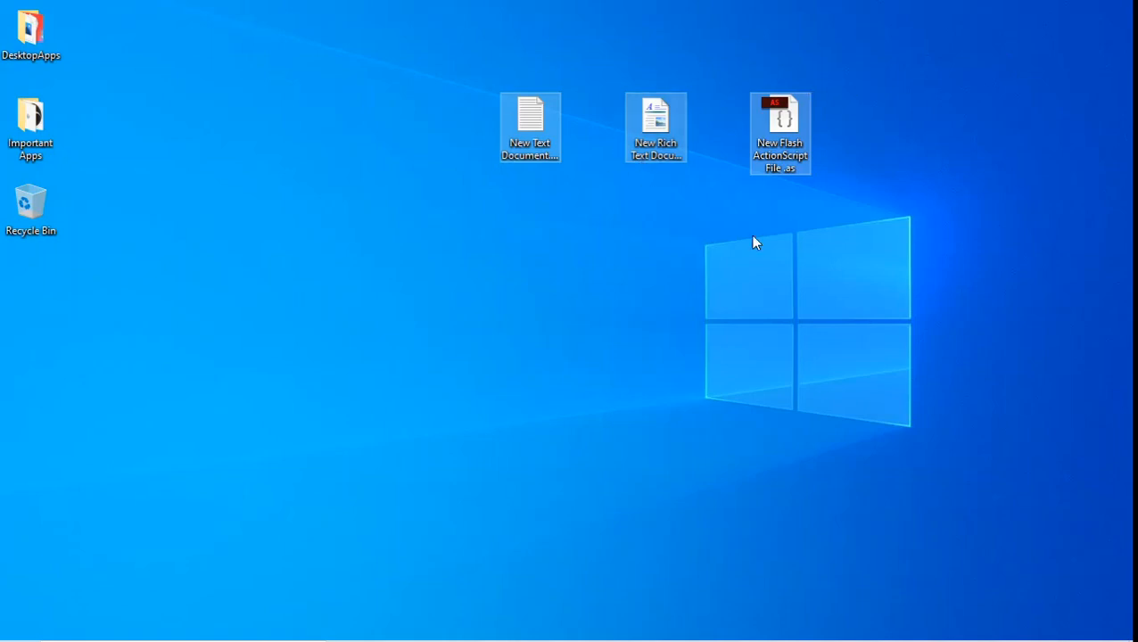
right_click(662, 156)
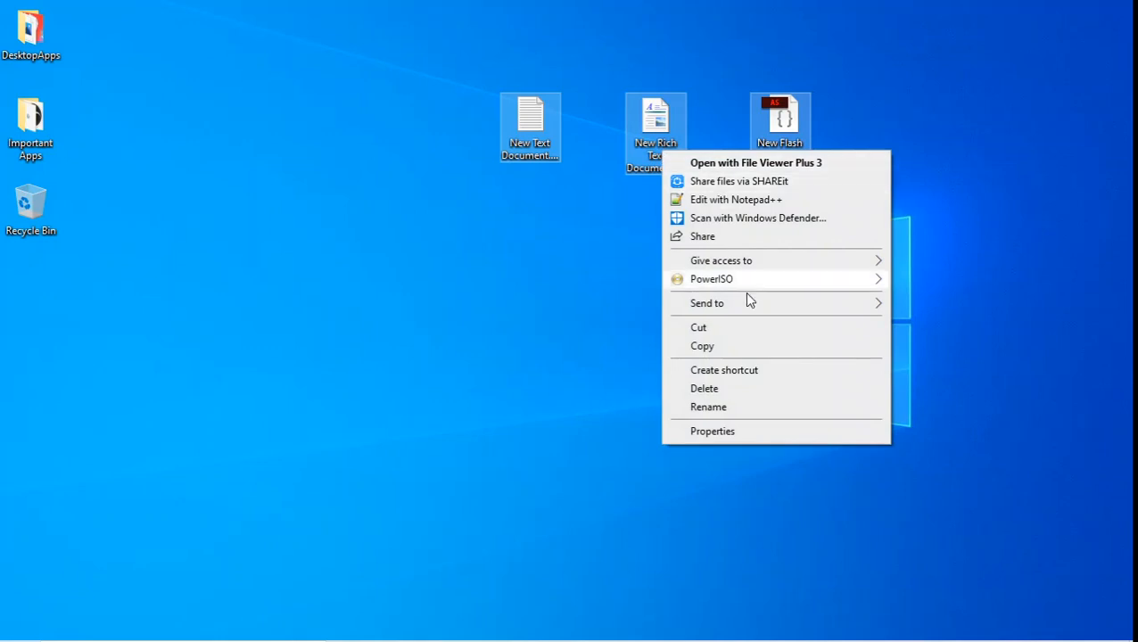
click(730, 408)
key(BackSpace)
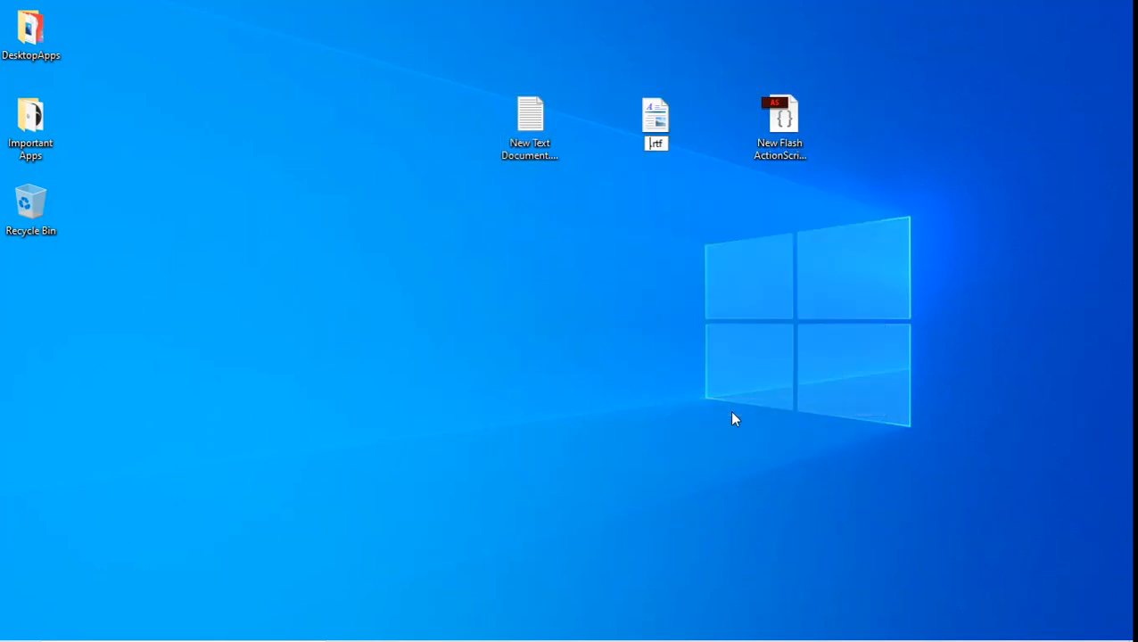
text(Test)
key(Return)
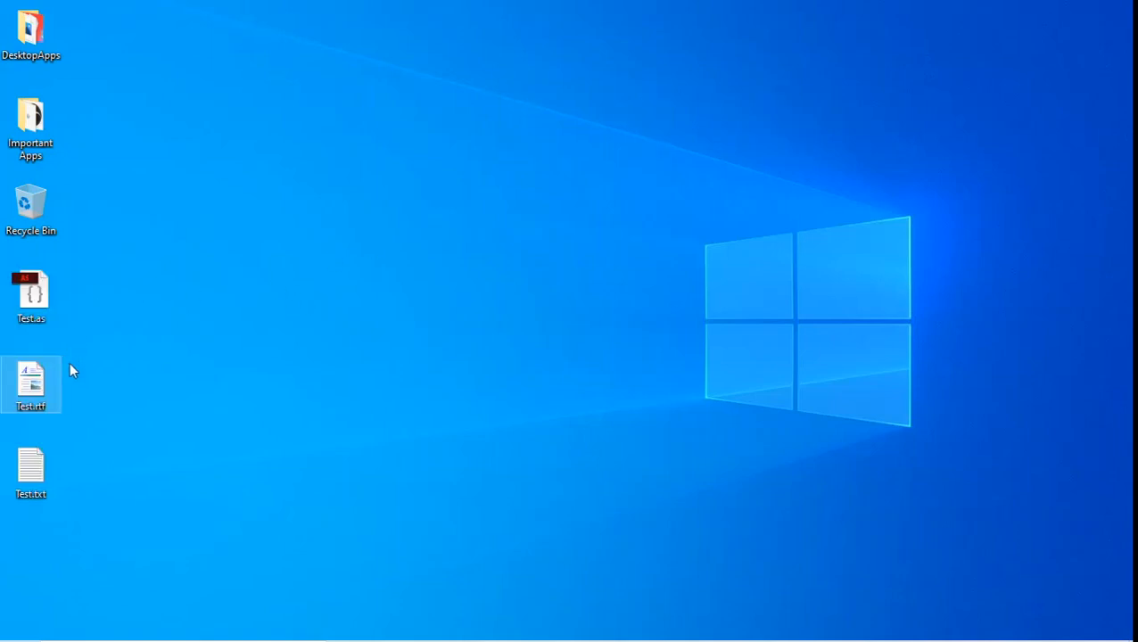
drag(112, 298, 5, 490)
drag(25, 416, 669, 147)
click(714, 291)
drag(593, 295, 732, 139)
click(794, 230)
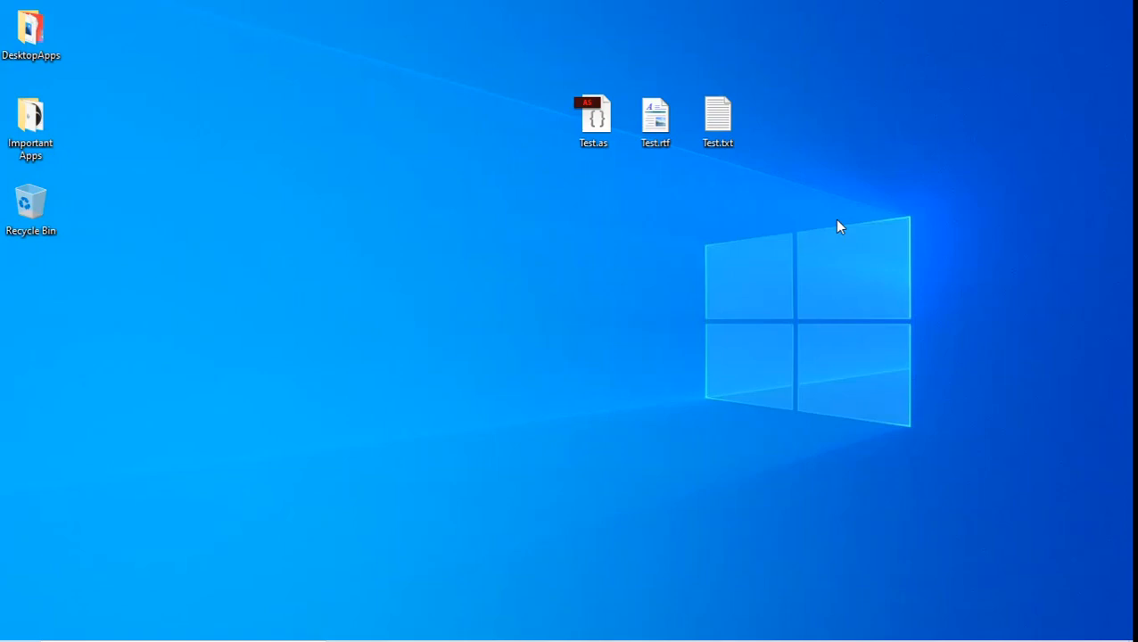
click(579, 117)
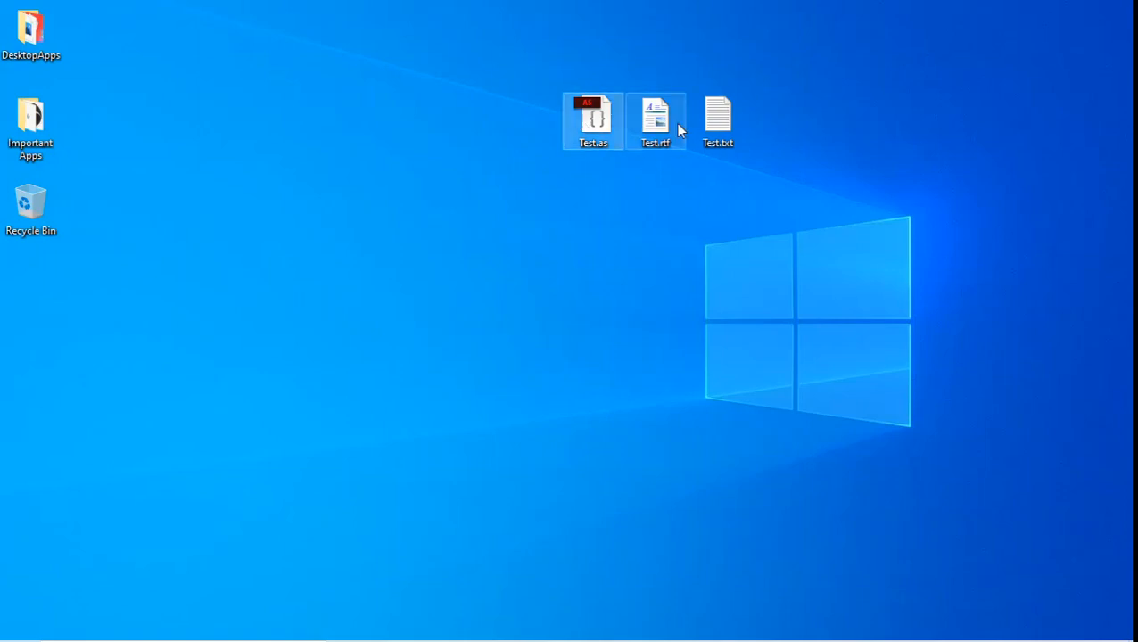
click(675, 123)
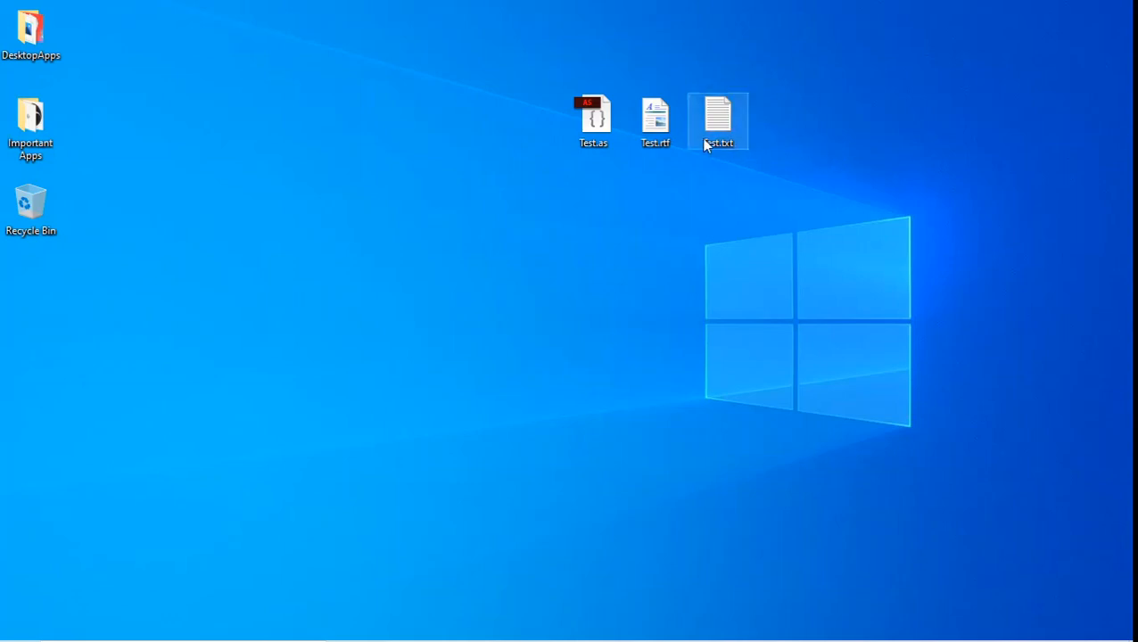
drag(624, 132, 753, 134)
click(758, 131)
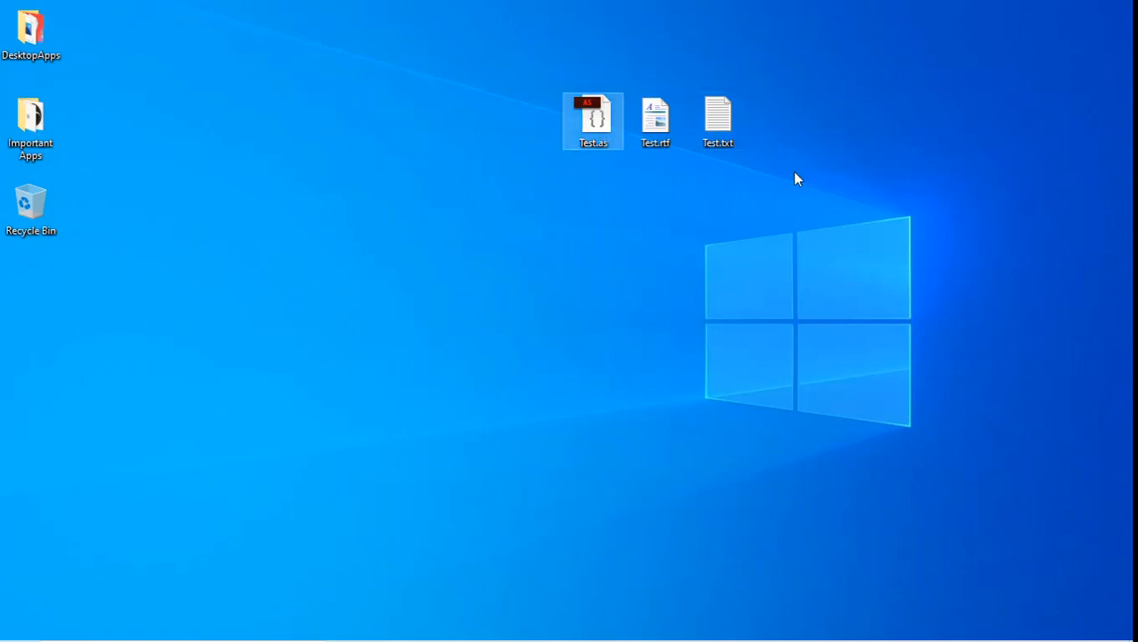
click(669, 122)
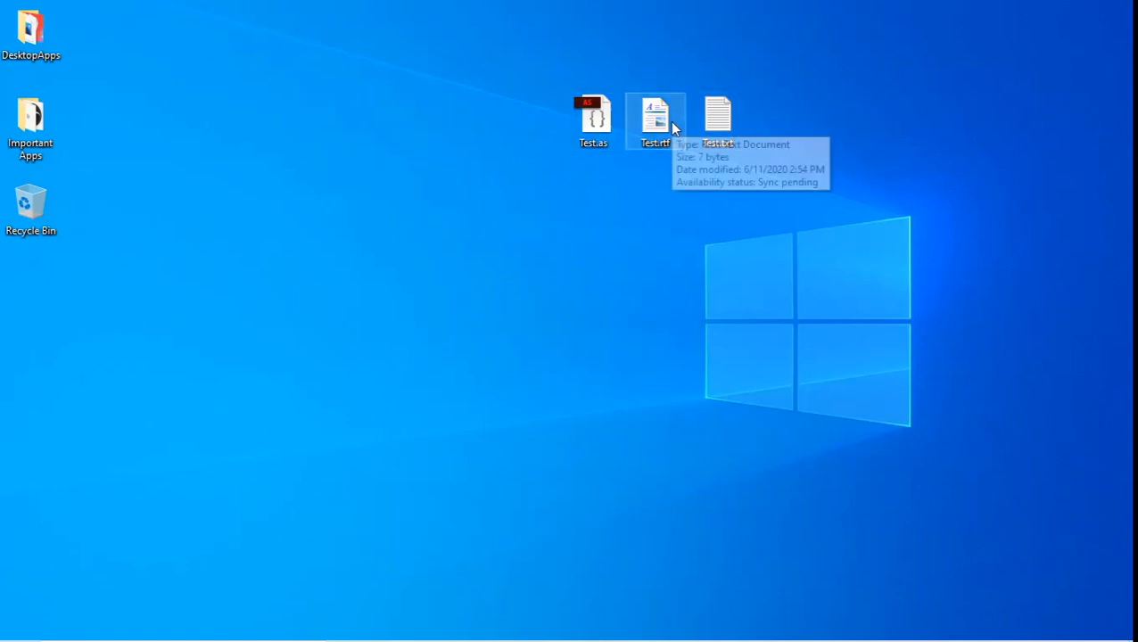
click(735, 116)
click(763, 132)
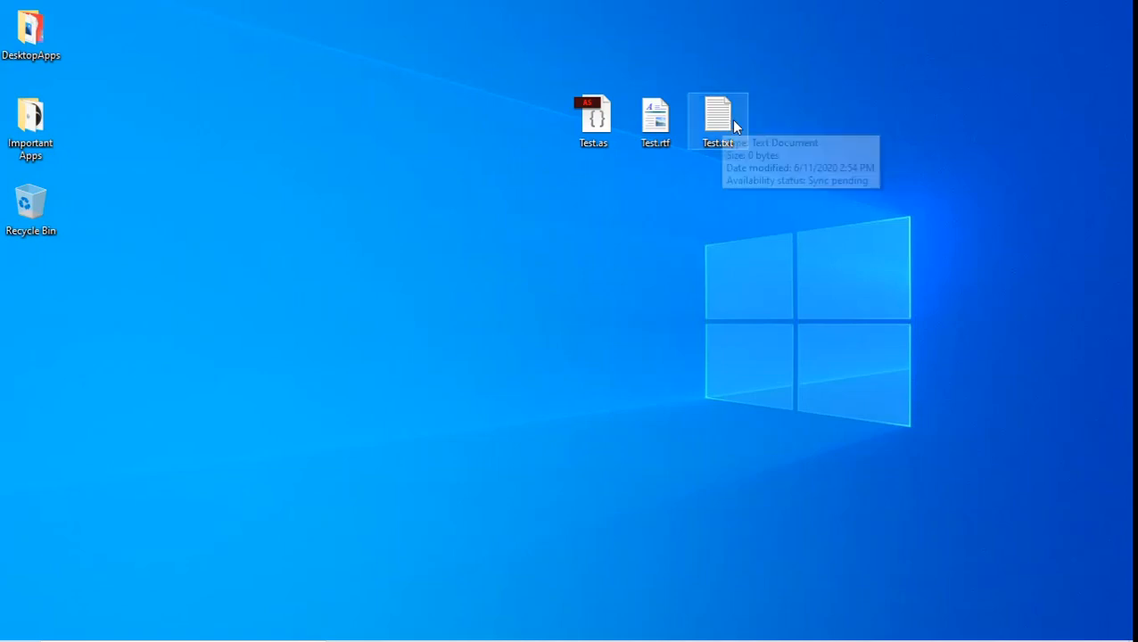
right_click(786, 122)
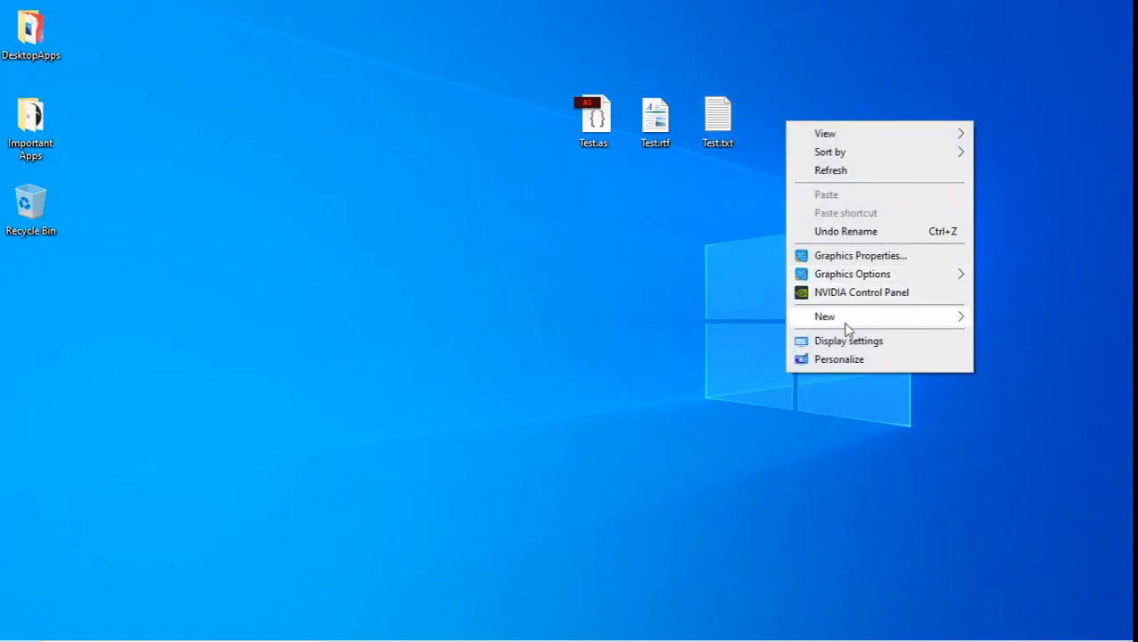
Create a new text document on the desktop named Test2.txt
mouse_move(898, 324)
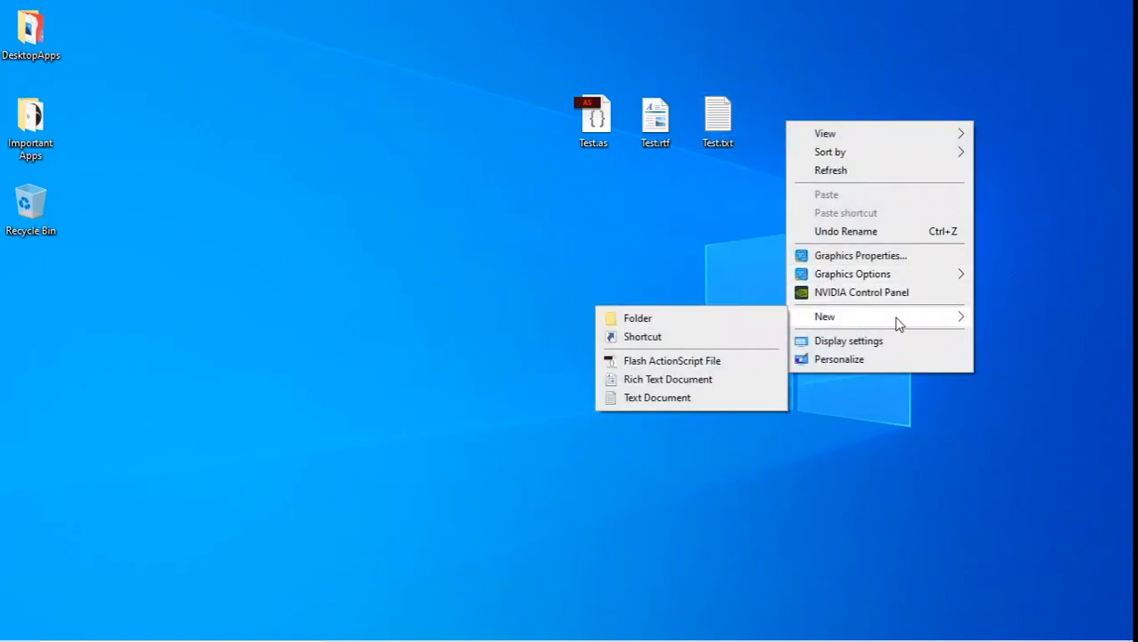
click(669, 398)
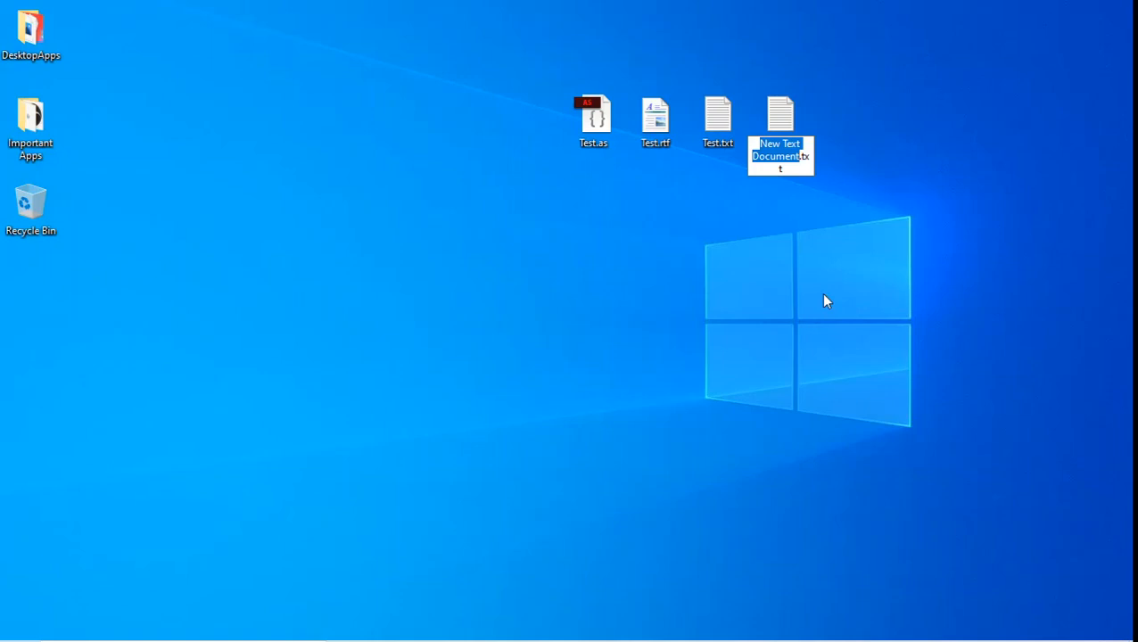
text(Test)
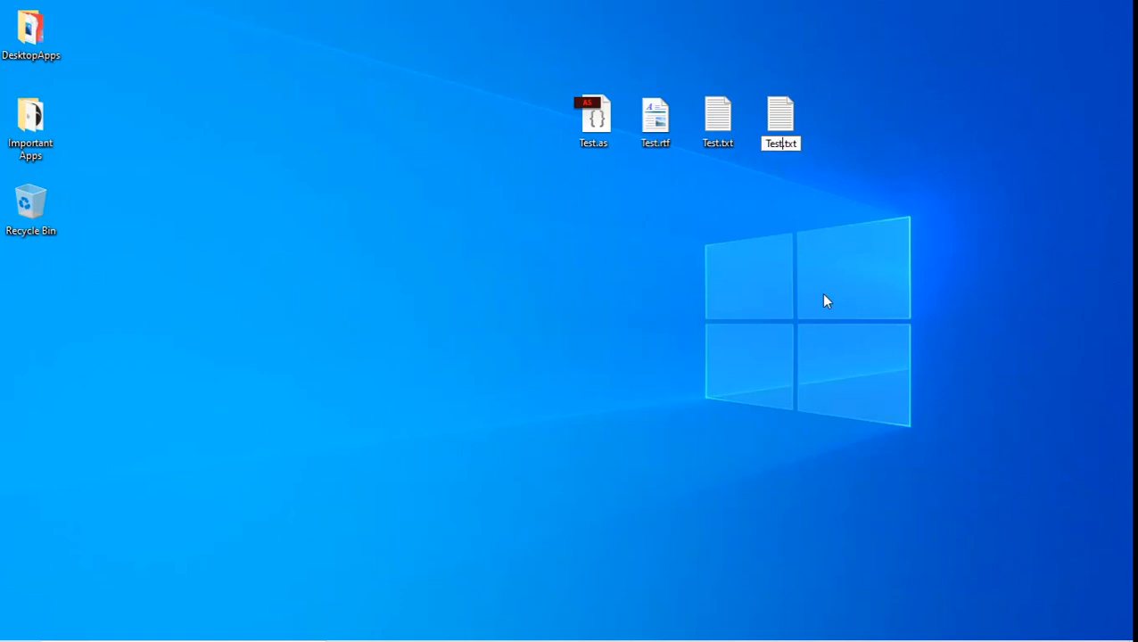
text(2)
key(Return)
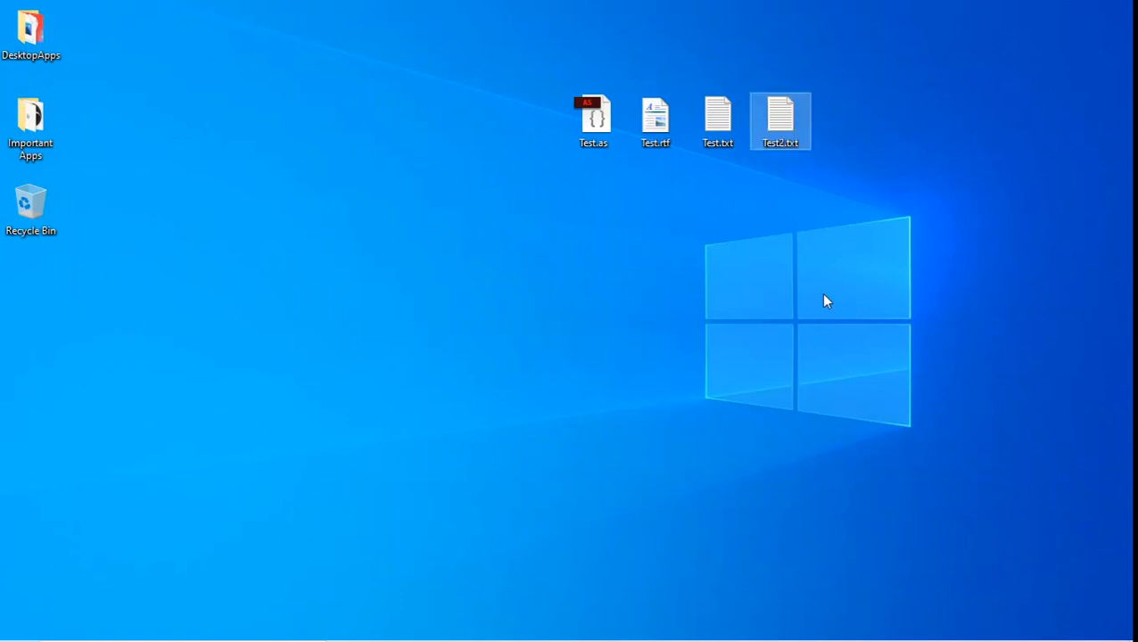
click(784, 257)
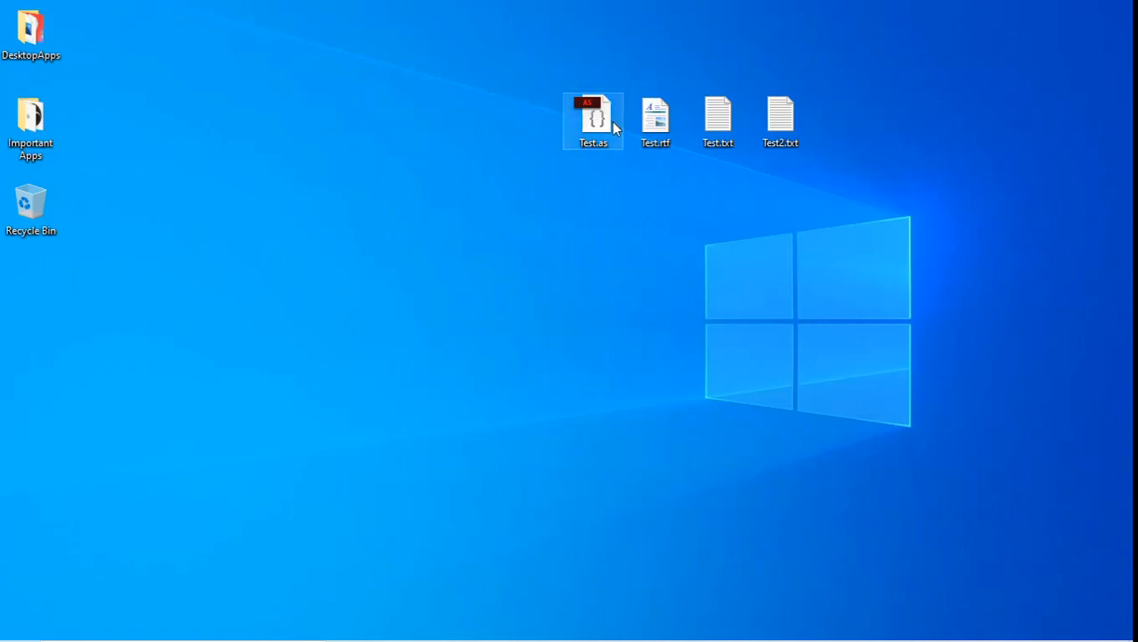
Rename Test2.txt to Ant.txt and move it back next to Test.txt
right_click(776, 125)
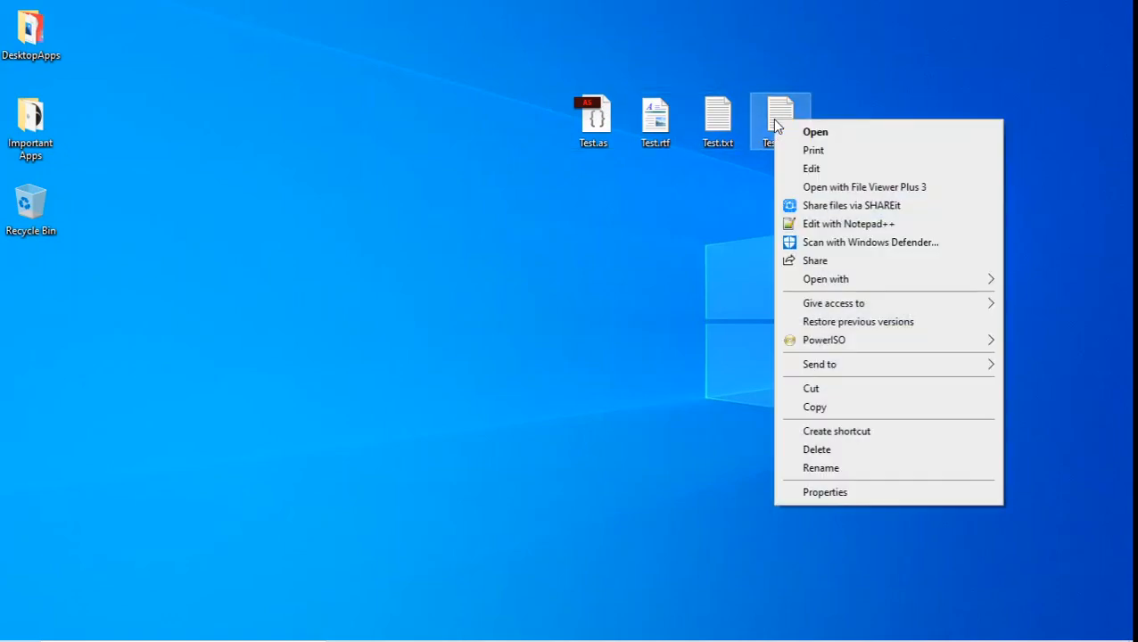
click(838, 469)
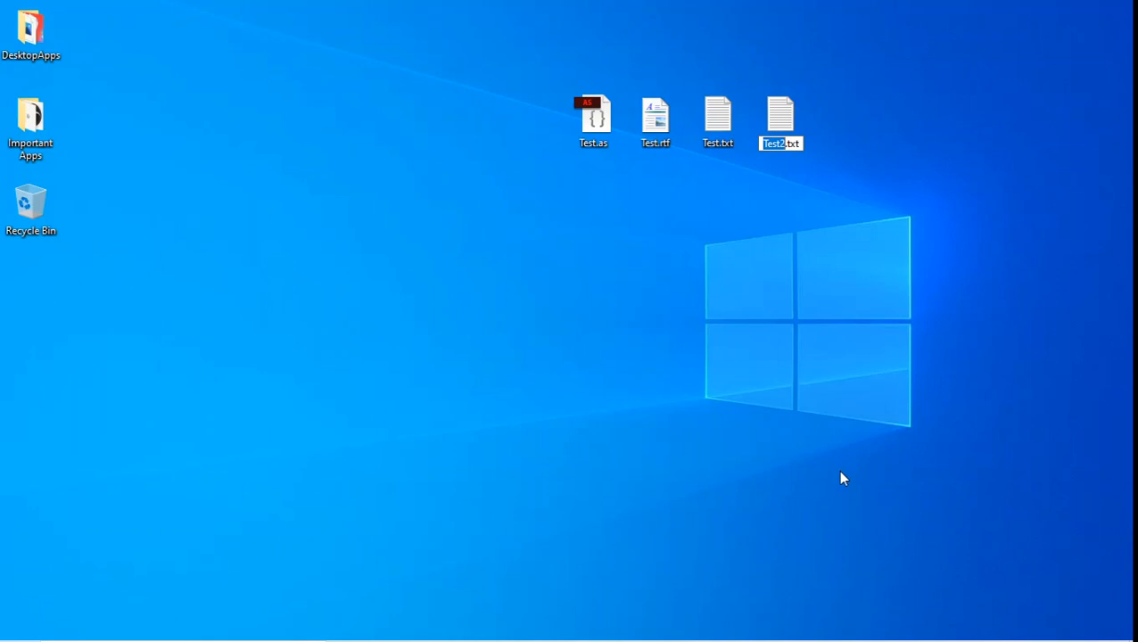
text(Ant)
key(Return)
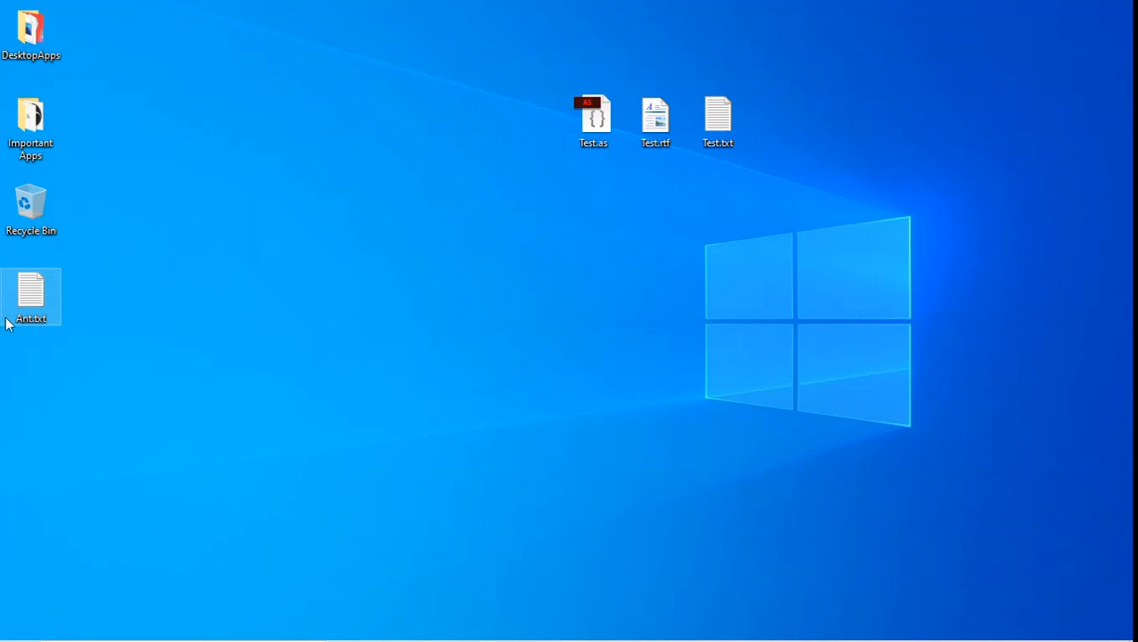
drag(28, 312, 781, 153)
click(802, 257)
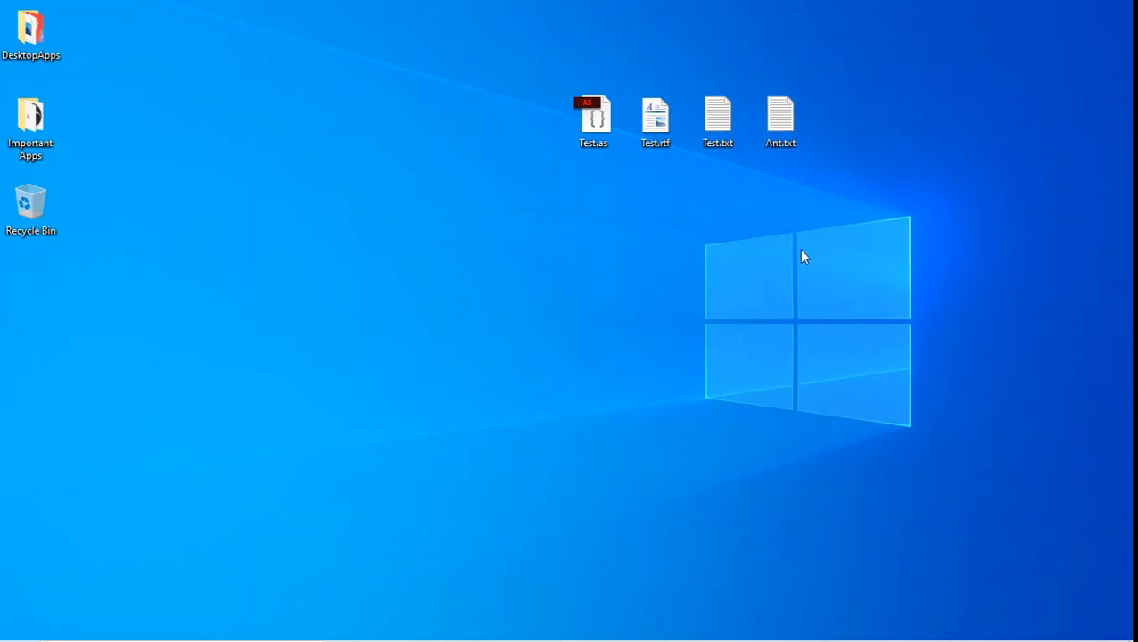
Create a new folder on the desktop and move it into the top row of icons
right_click(473, 247)
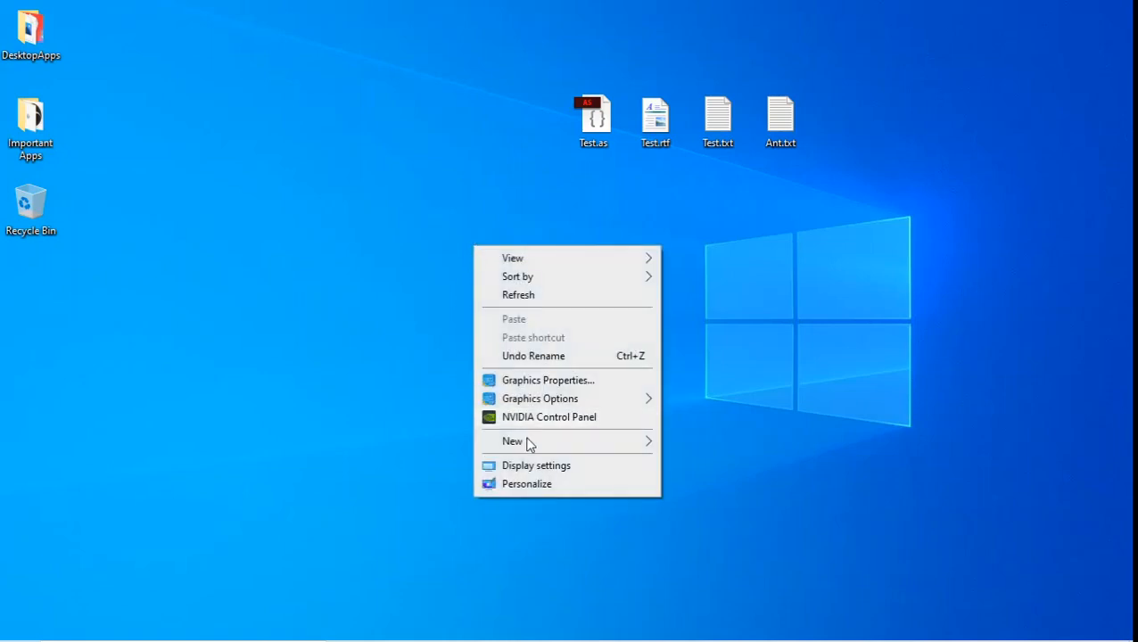
mouse_move(542, 443)
click(679, 441)
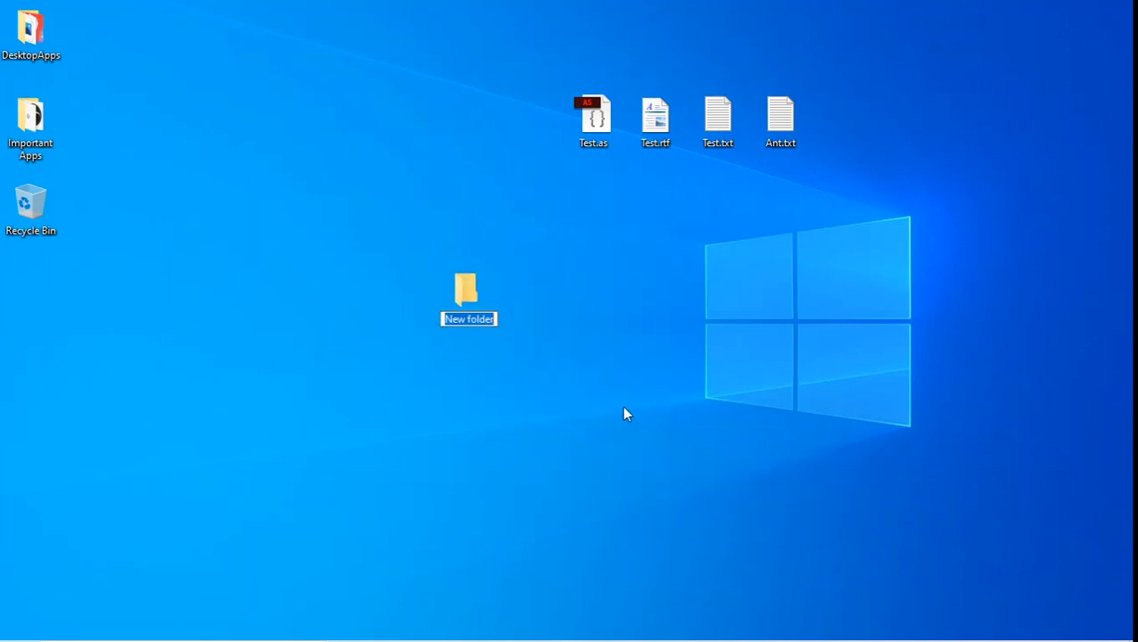
key(Return)
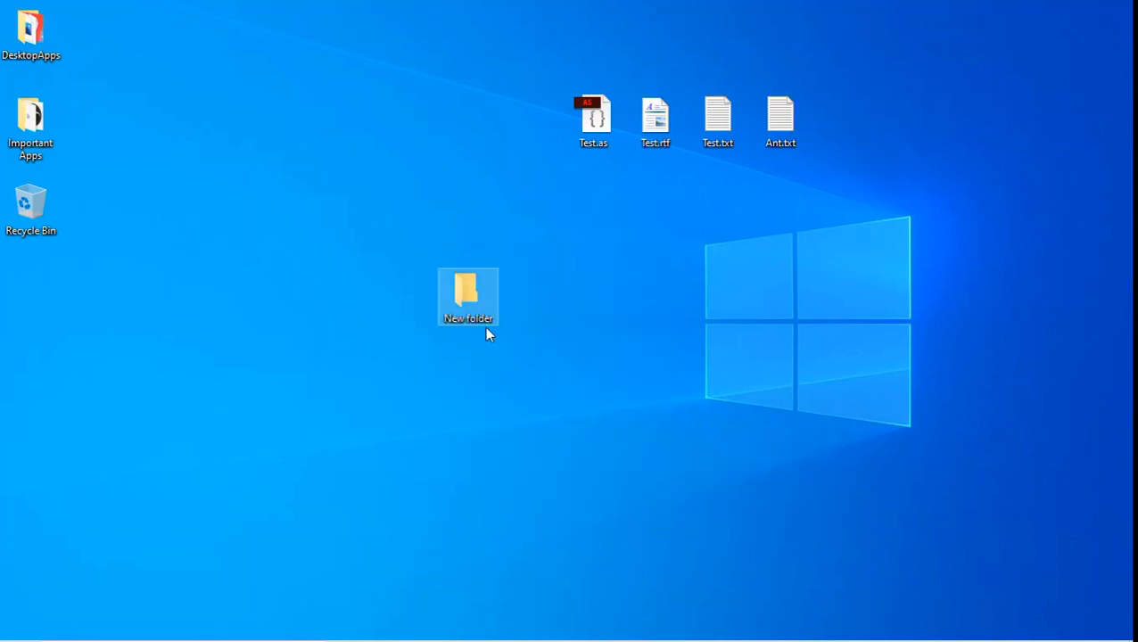
drag(465, 299, 870, 72)
drag(854, 132, 854, 134)
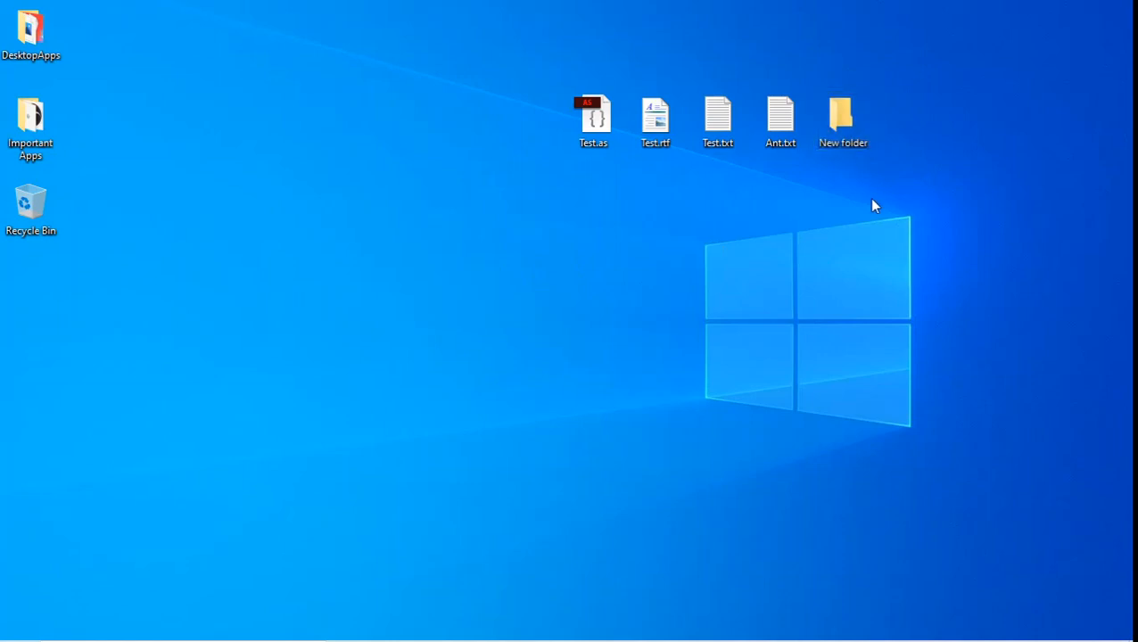
Rename the new folder to Ant and place it beside Ant.txt
right_click(831, 114)
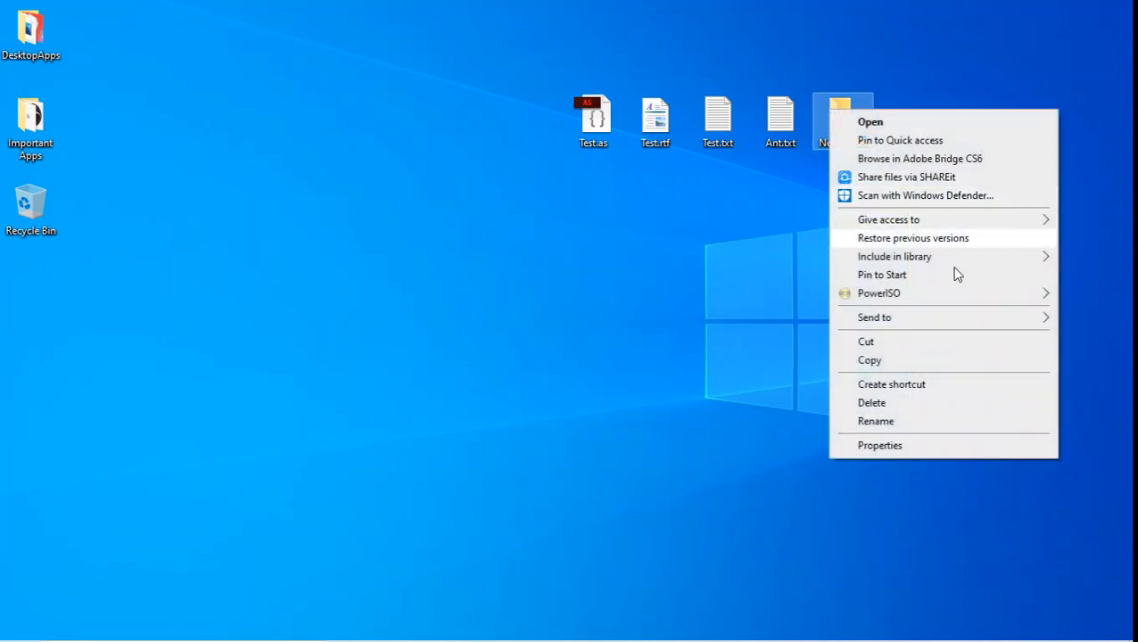
click(911, 421)
key(BackSpace)
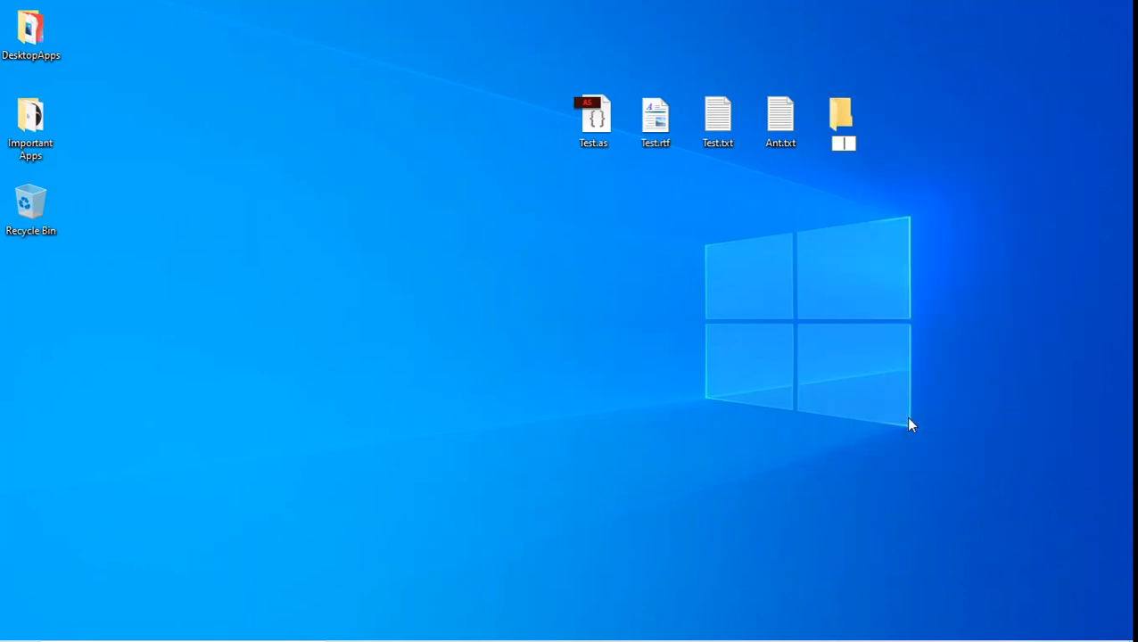
text(Ant)
key(Return)
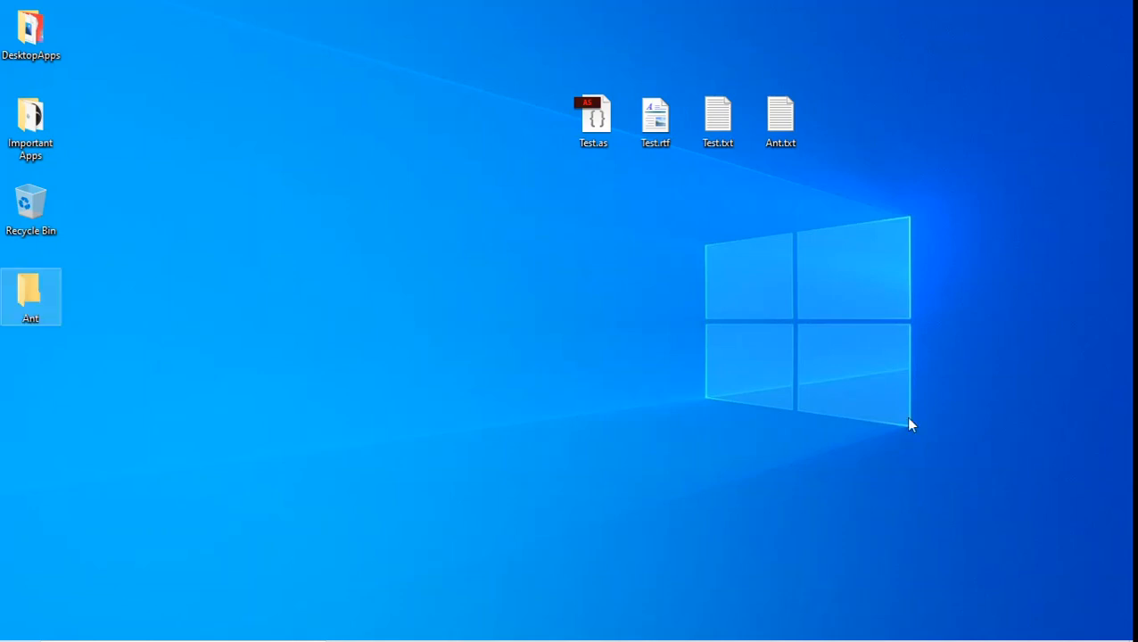
drag(40, 322, 832, 171)
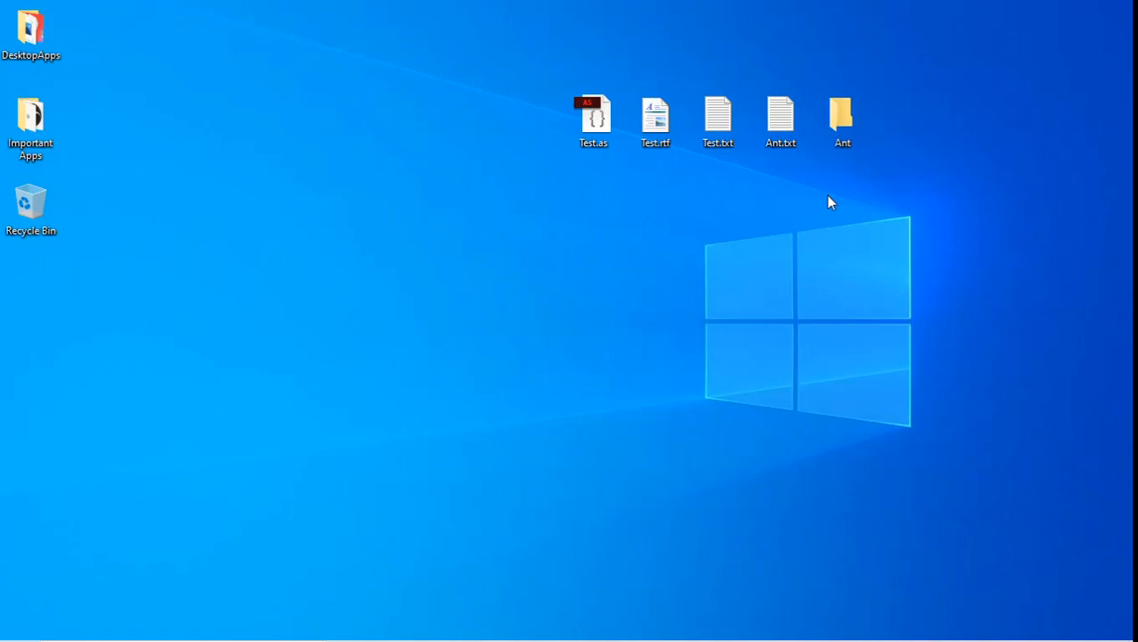
Drag the four test files into the Ant folder, then create a new folder and drop it into Ant
drag(550, 75, 858, 140)
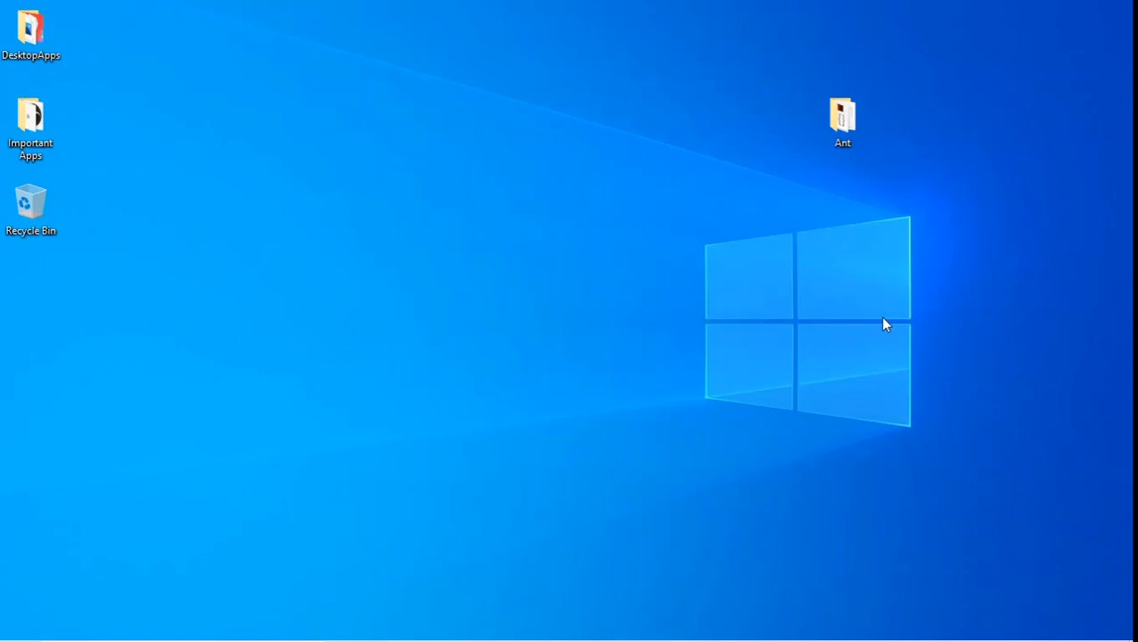
right_click(623, 98)
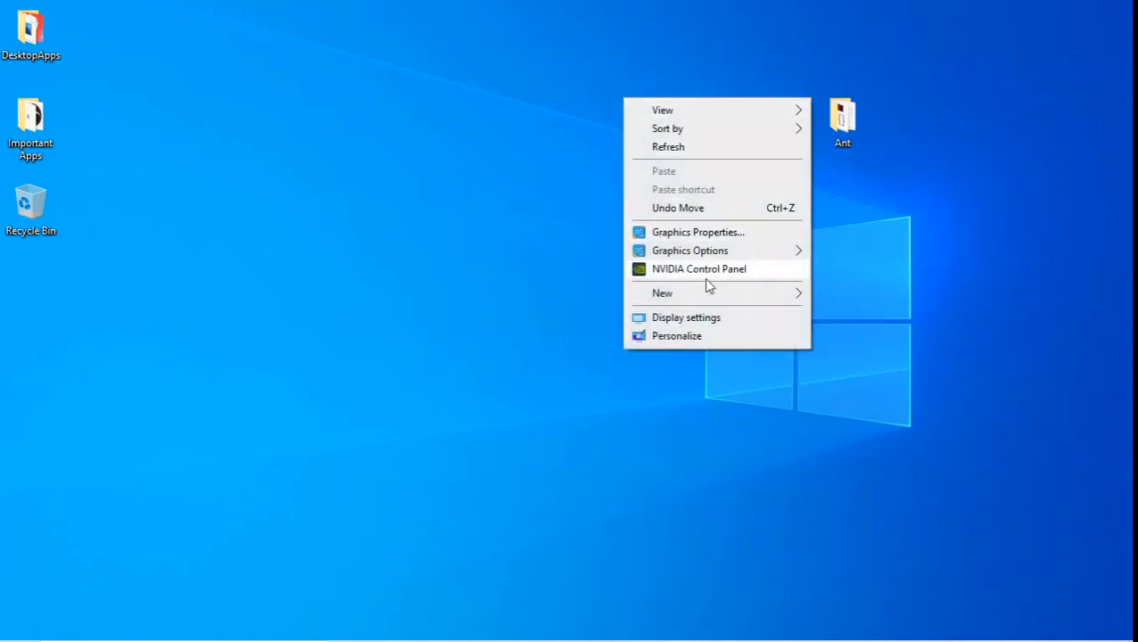
mouse_move(708, 298)
click(825, 296)
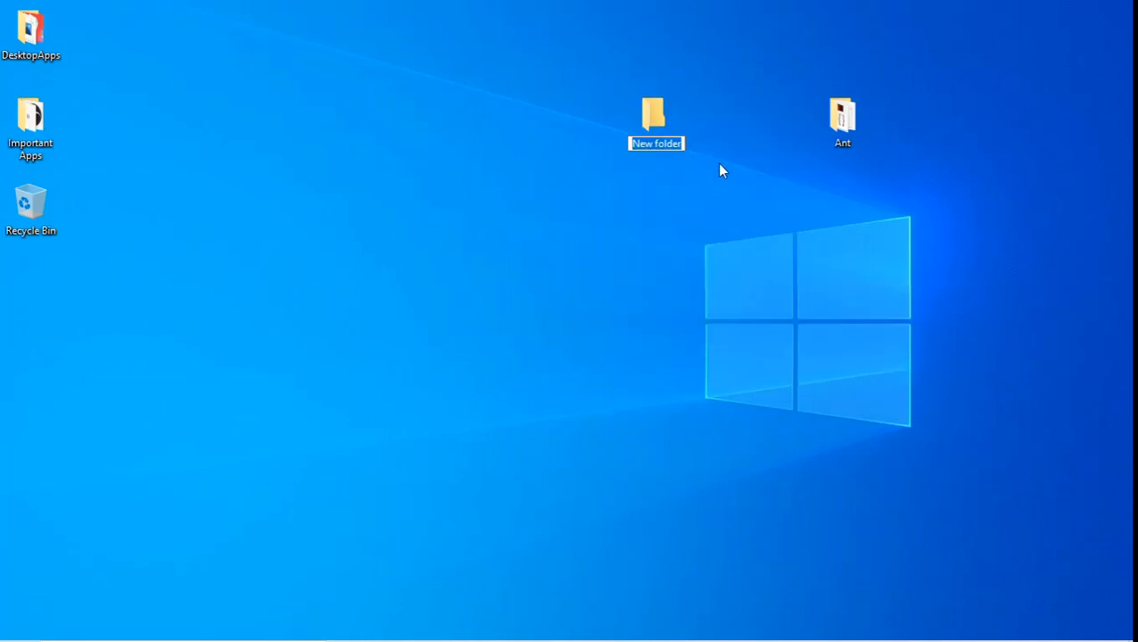
drag(665, 140, 862, 134)
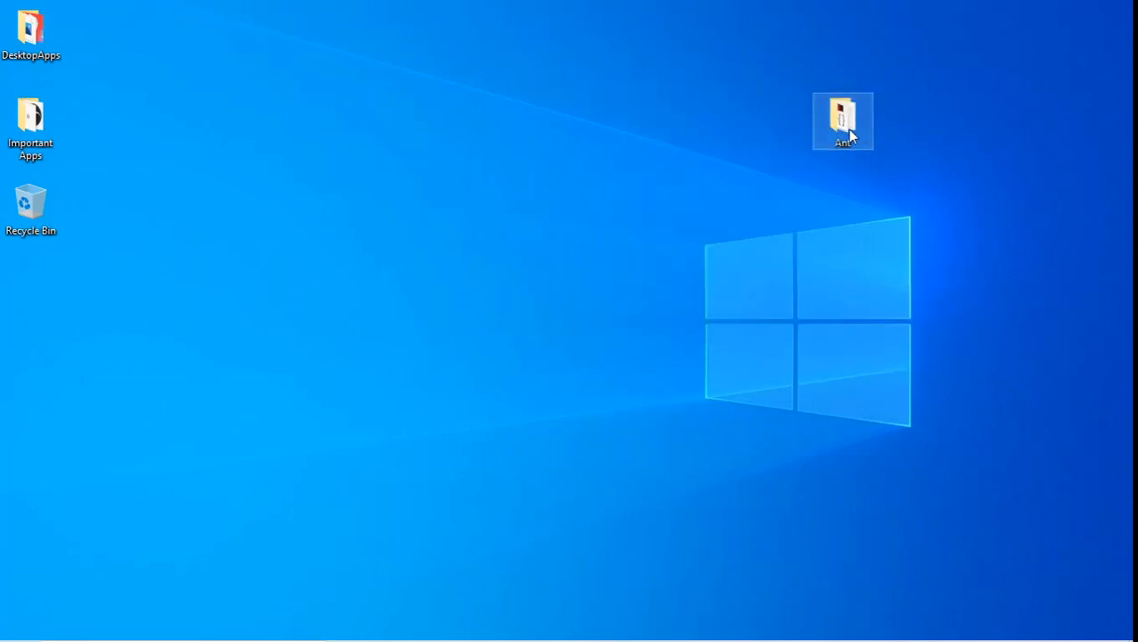
Open Ant and move Test.rtf and Test.txt into its New folder
double_click(848, 134)
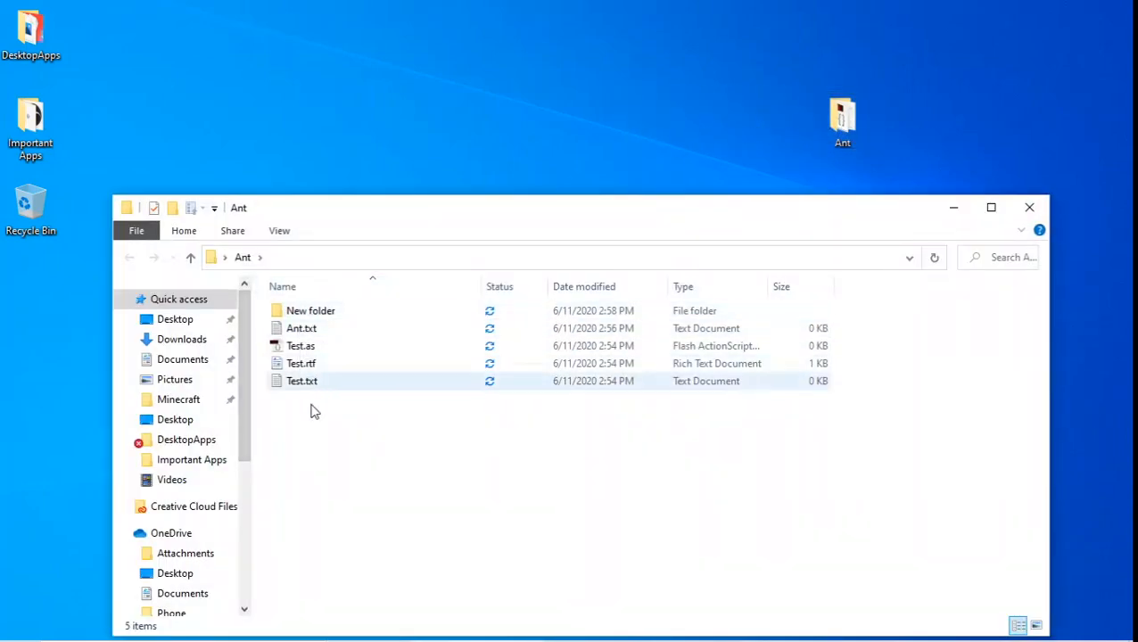
drag(314, 411, 331, 319)
double_click(336, 310)
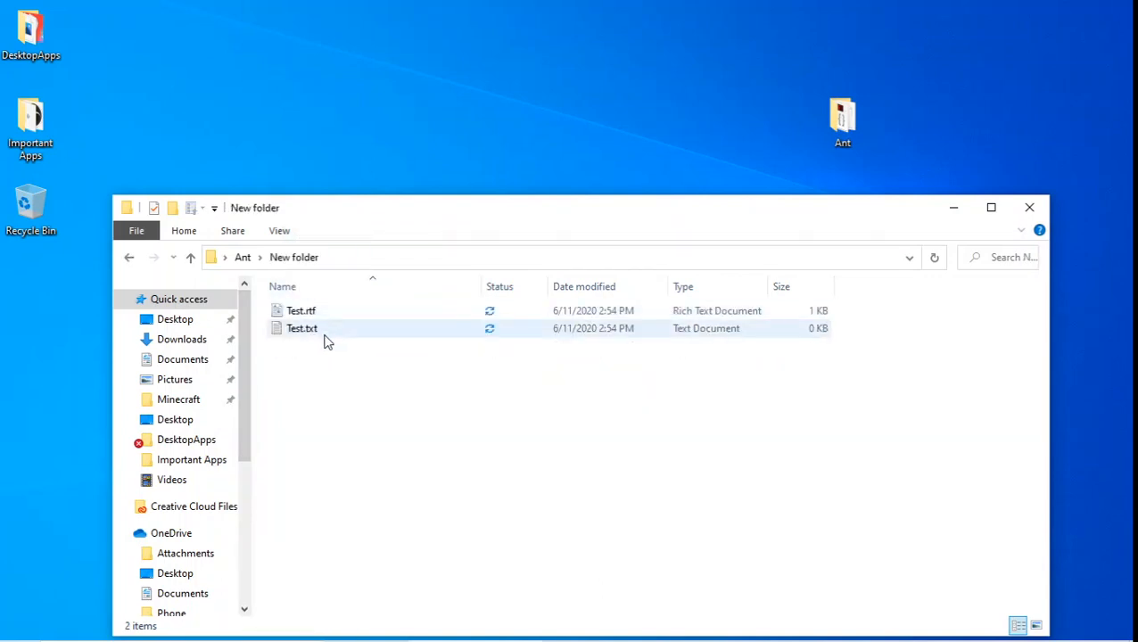
Make a default-named subfolder inside New folder and move Test.rtf and Test.txt into it
right_click(324, 336)
click(302, 408)
right_click(326, 395)
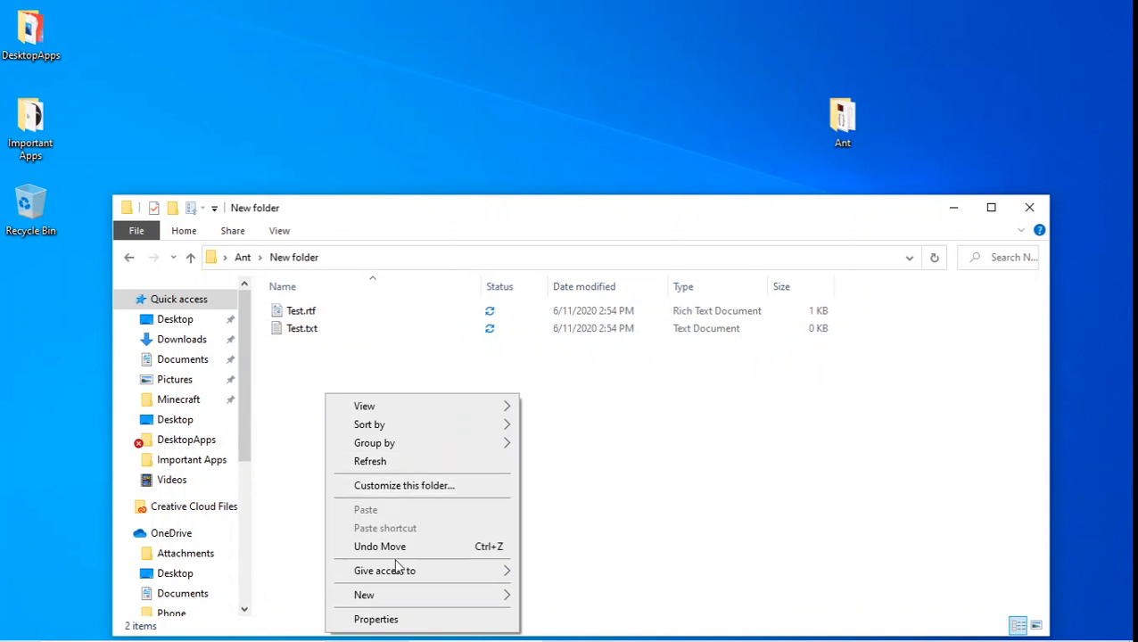
mouse_move(439, 594)
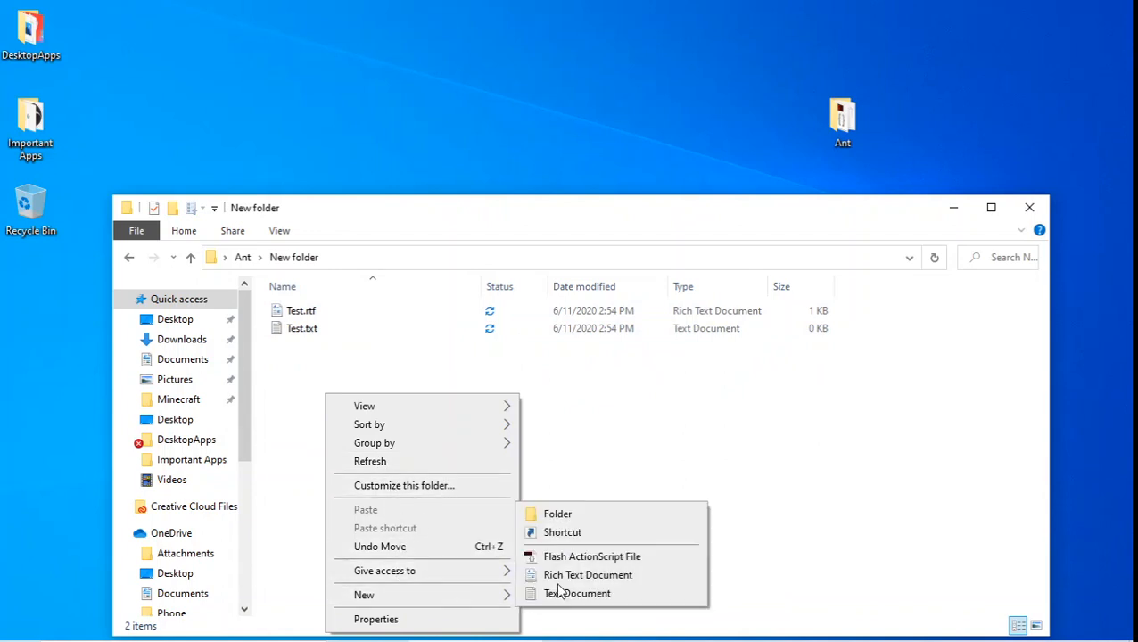
click(583, 516)
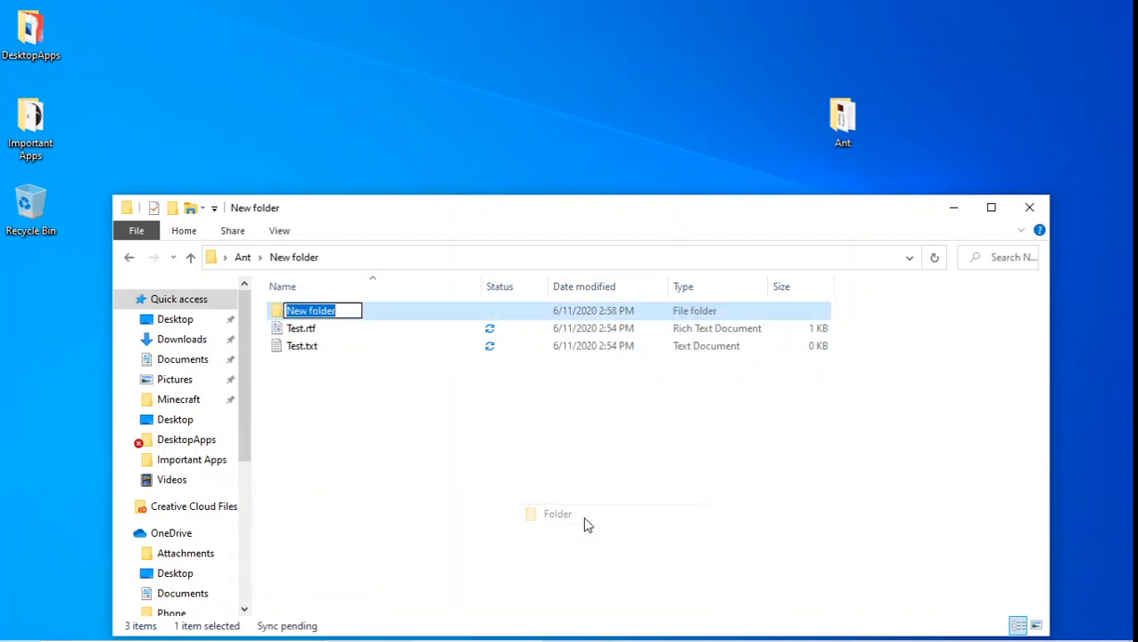
click(479, 459)
drag(359, 422, 351, 308)
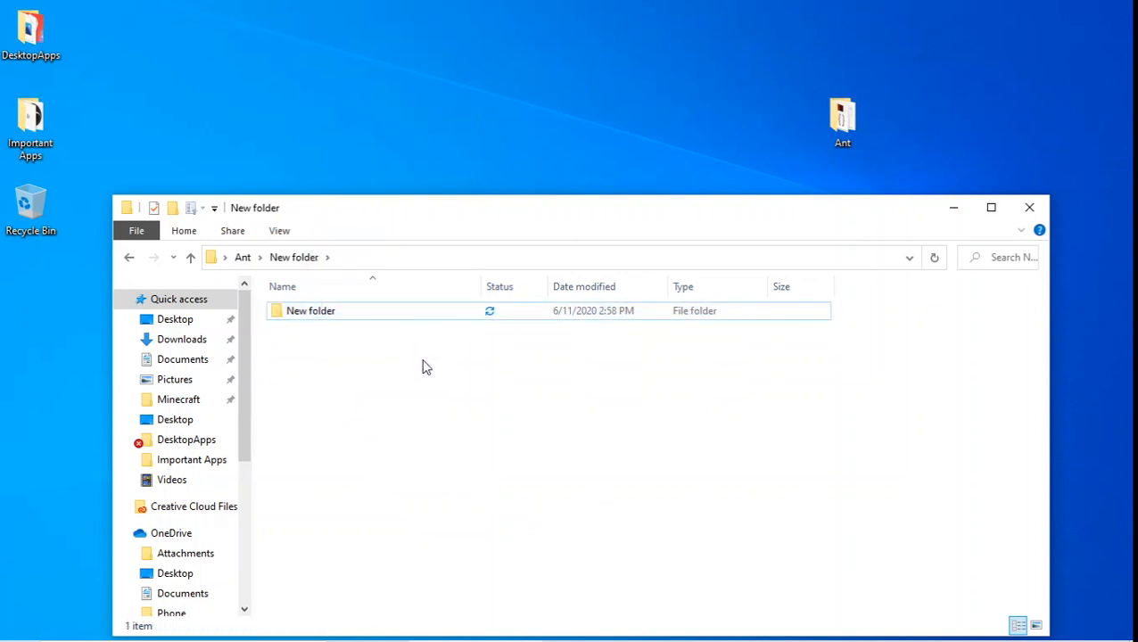
Drag the inner New folder onto the Ant breadcrumb to move it up into Ant
click(129, 260)
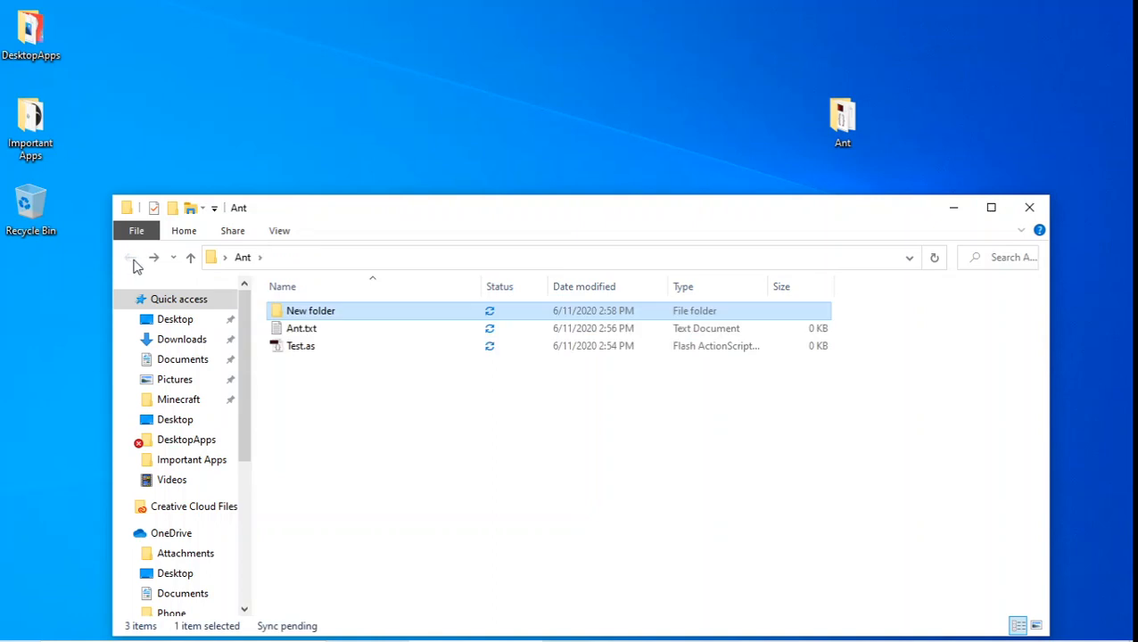
double_click(338, 323)
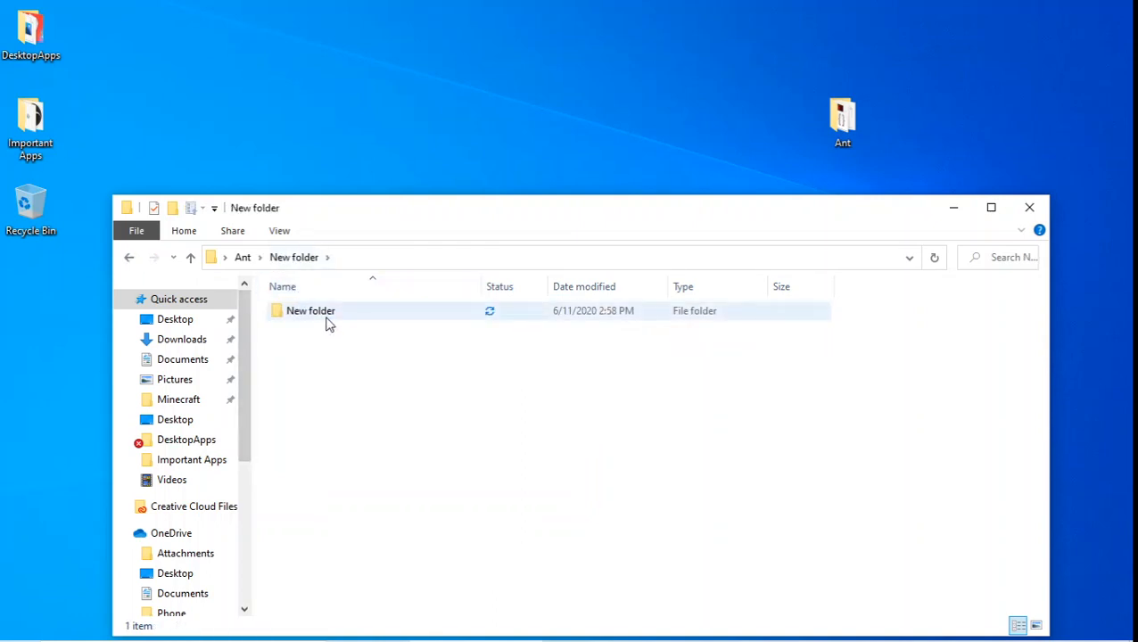
drag(326, 323, 264, 253)
drag(241, 260, 242, 258)
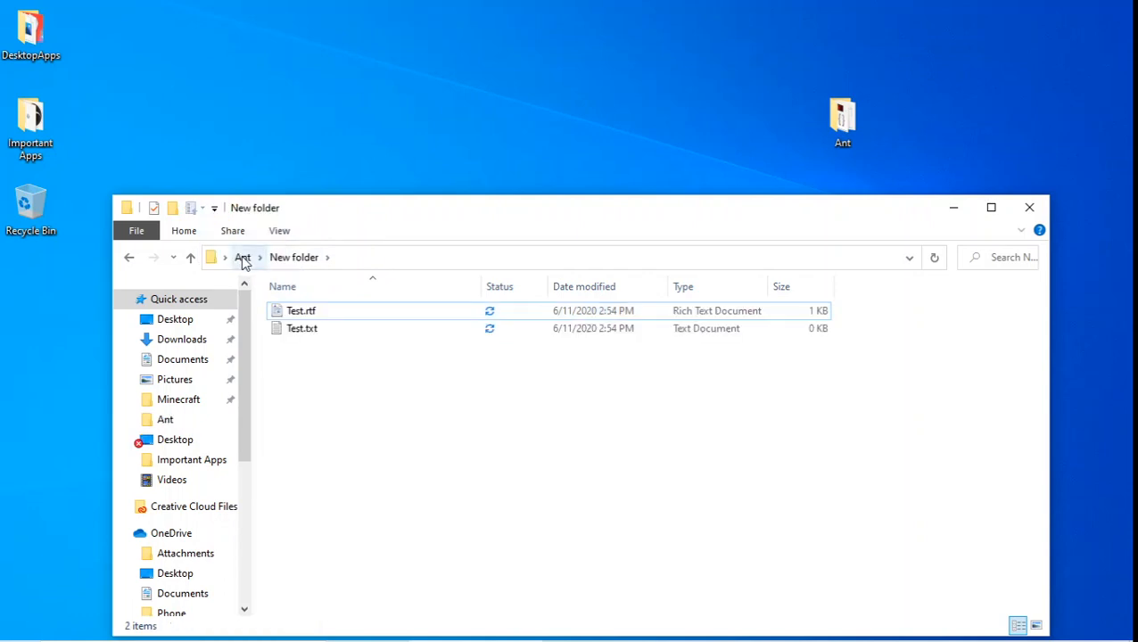
click(243, 258)
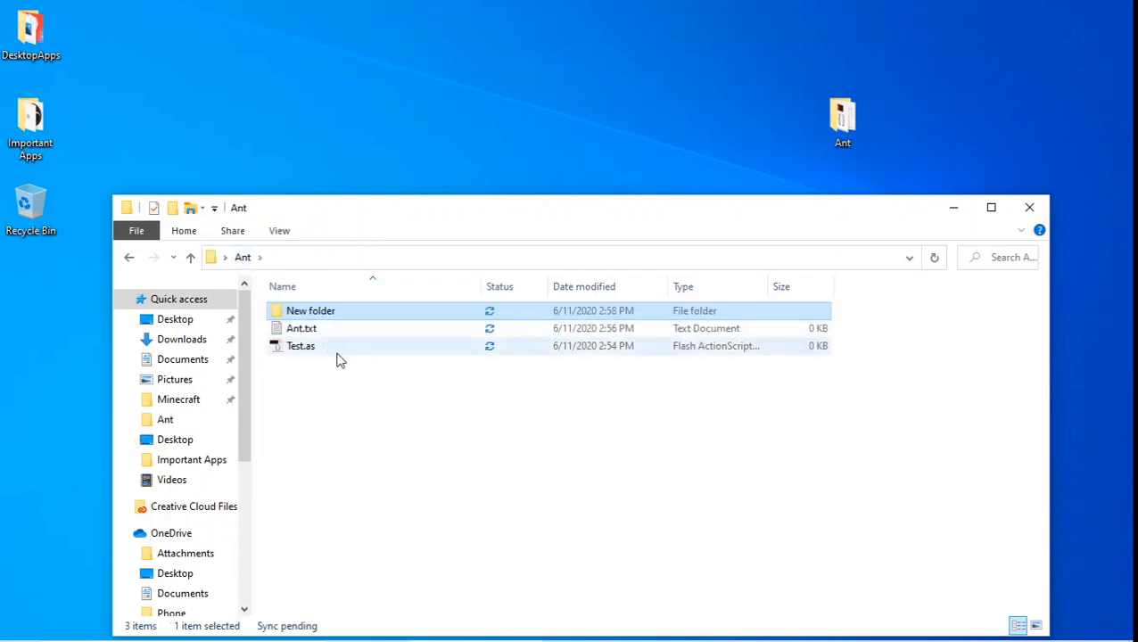
click(249, 263)
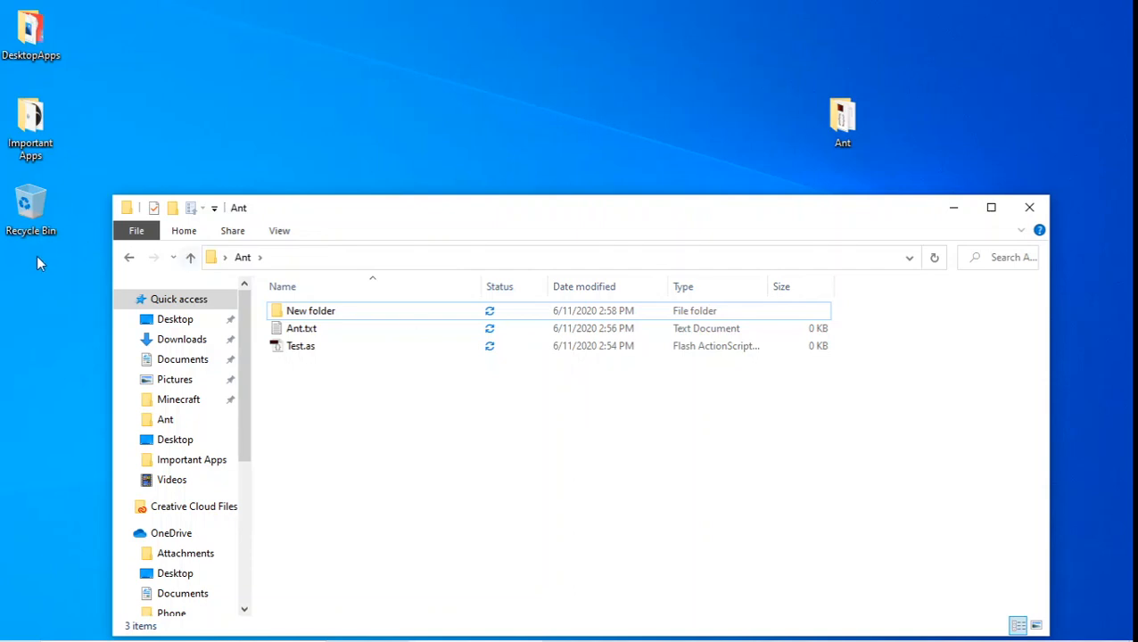
Copy Ant.txt and paste it inside the Ant folder as Ant - Copy.txt
click(311, 330)
right_click(311, 330)
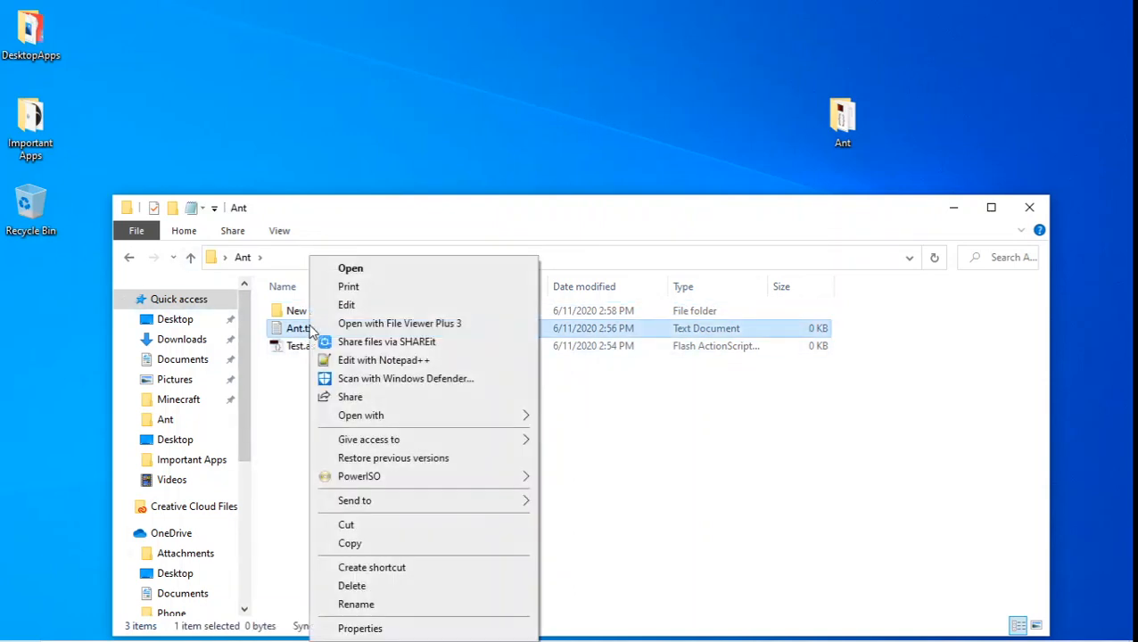
click(385, 542)
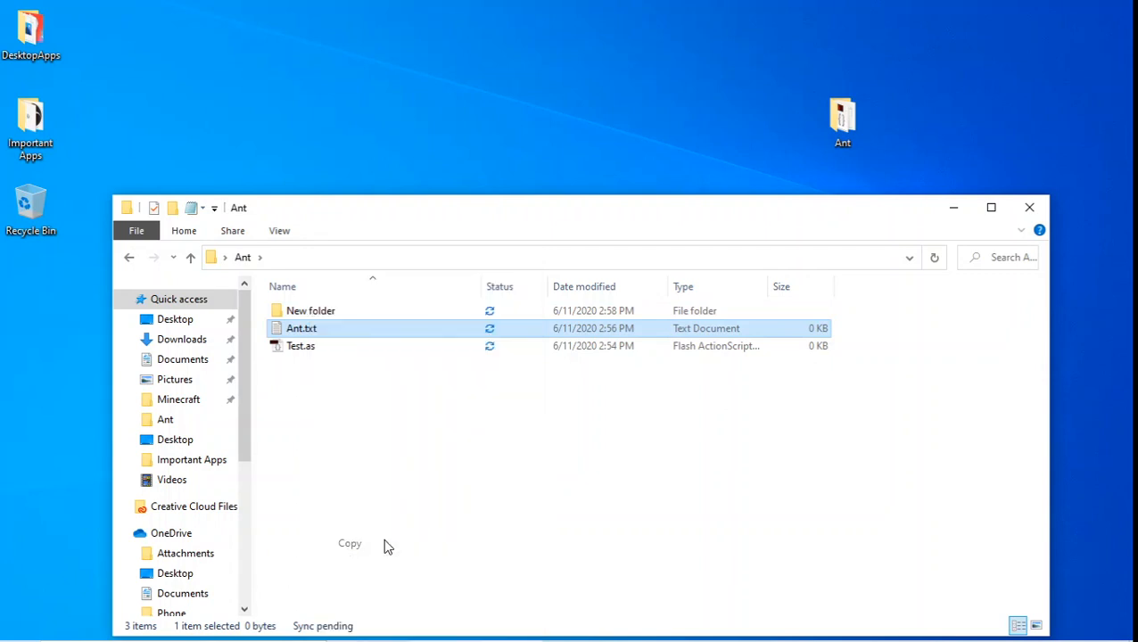
right_click(351, 421)
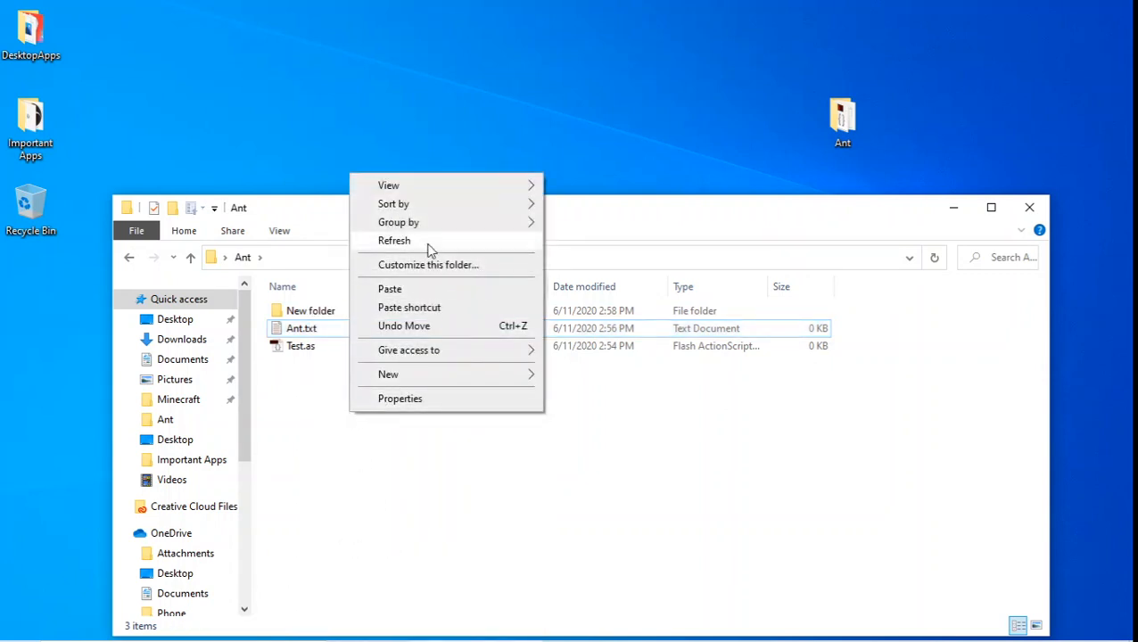
click(455, 290)
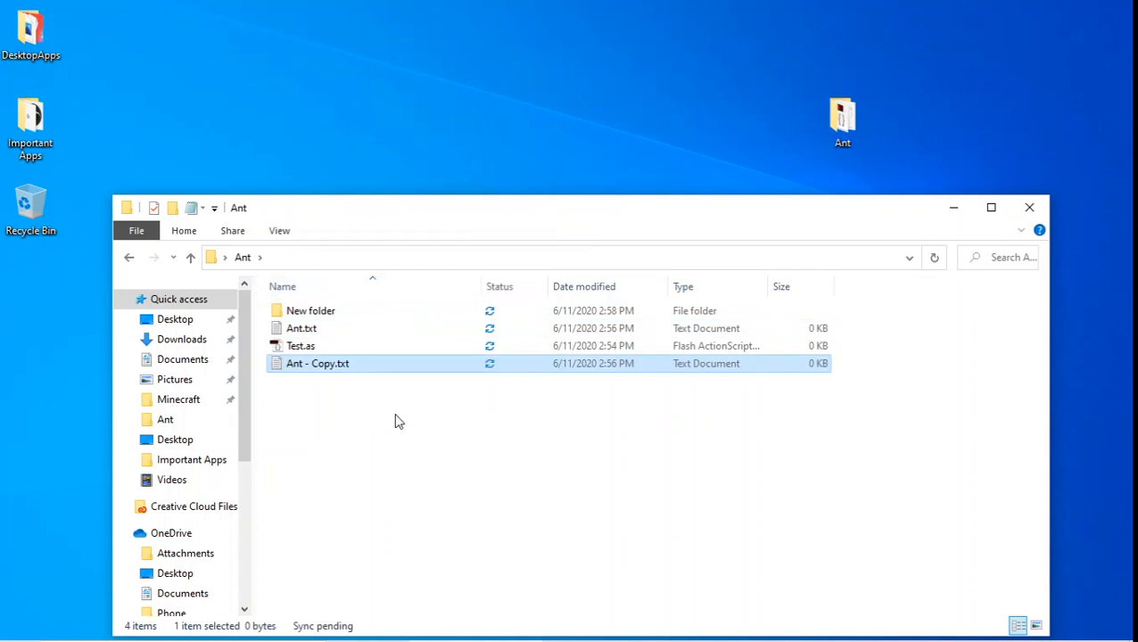
click(279, 330)
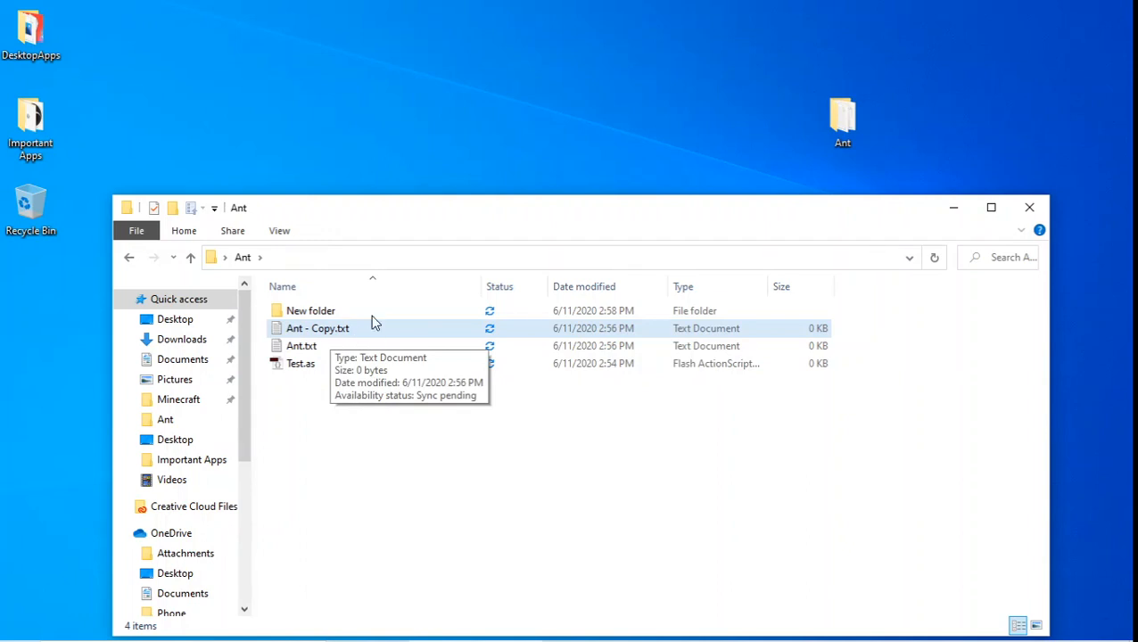
Paste another copy of Ant.txt onto the desktop
right_click(342, 66)
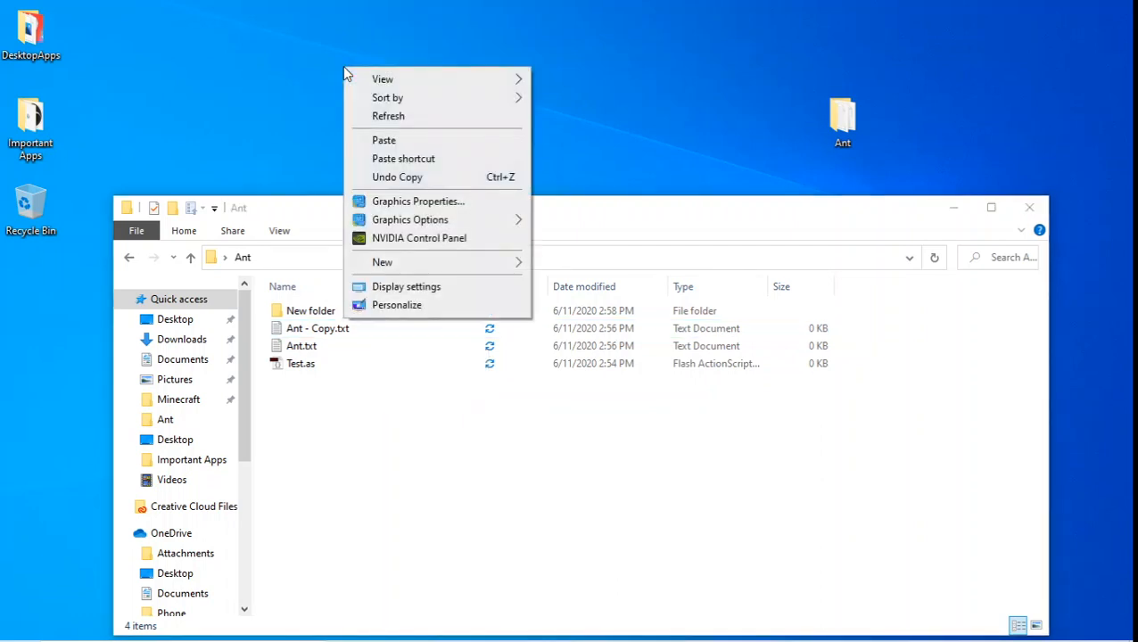
click(387, 140)
click(392, 90)
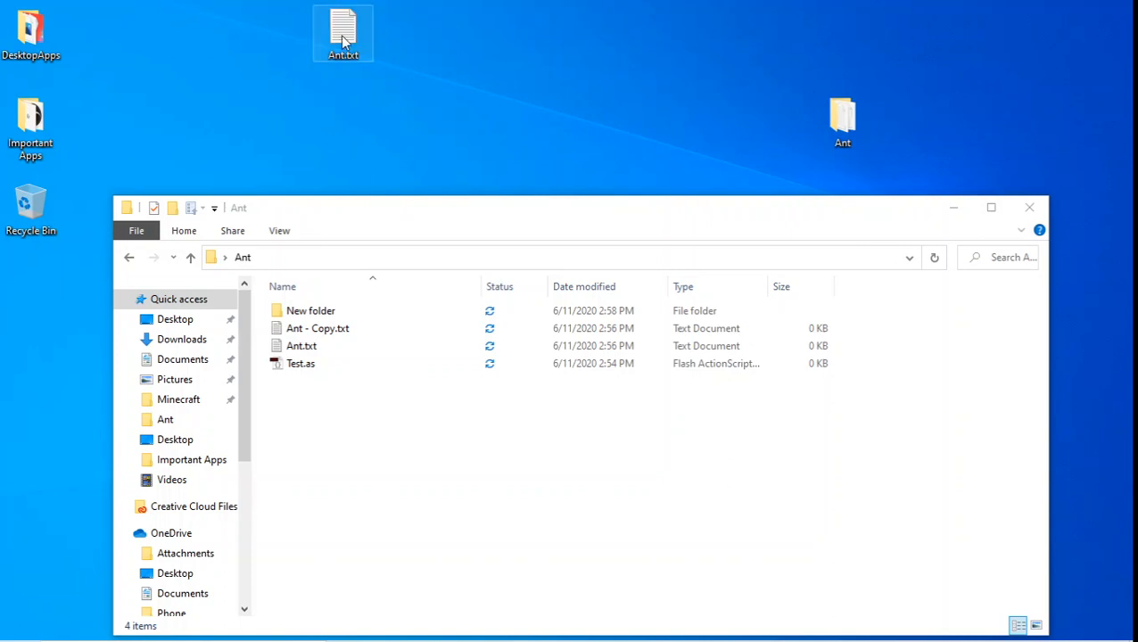
Drag the desktop Ant.txt into Ant, keep both files so it becomes Ant (2).txt, and close the window
drag(343, 40, 396, 455)
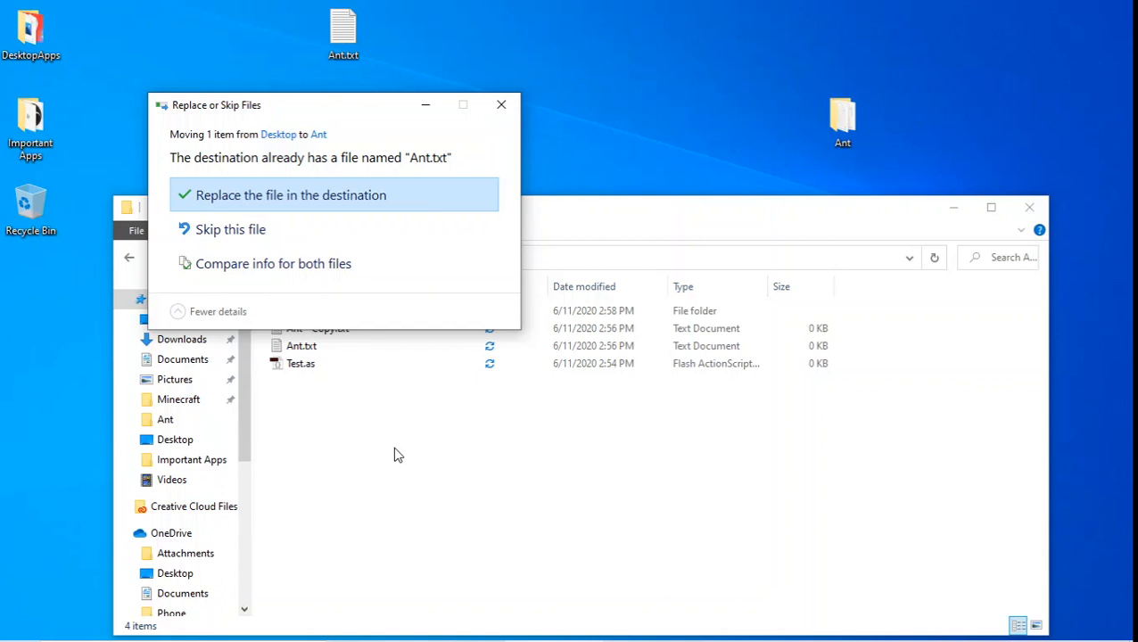
click(361, 277)
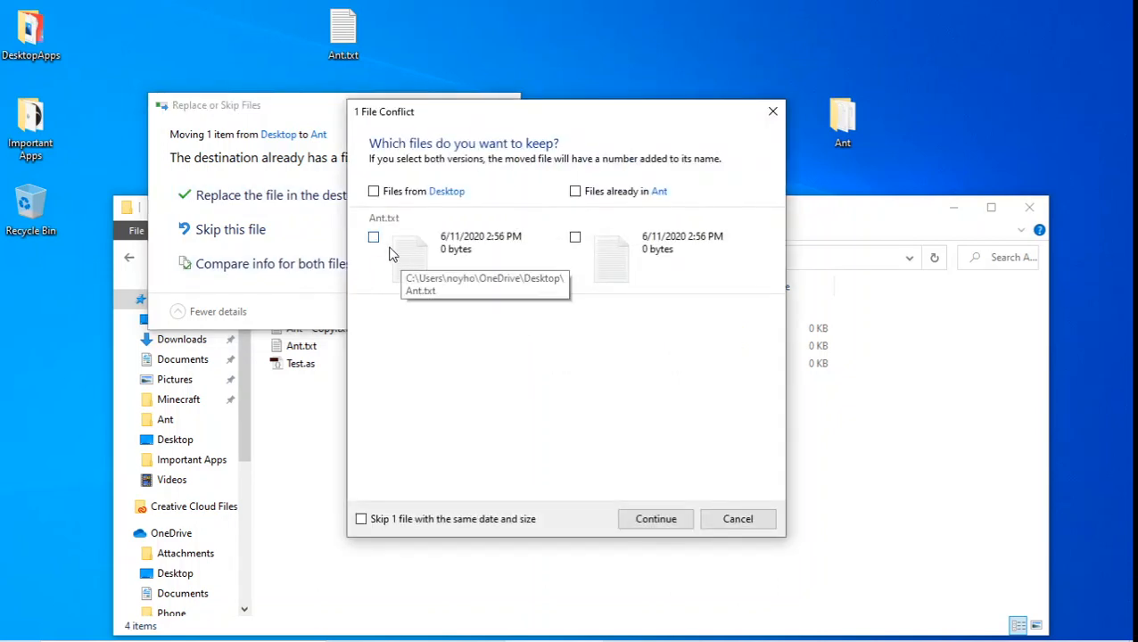
click(374, 236)
click(575, 236)
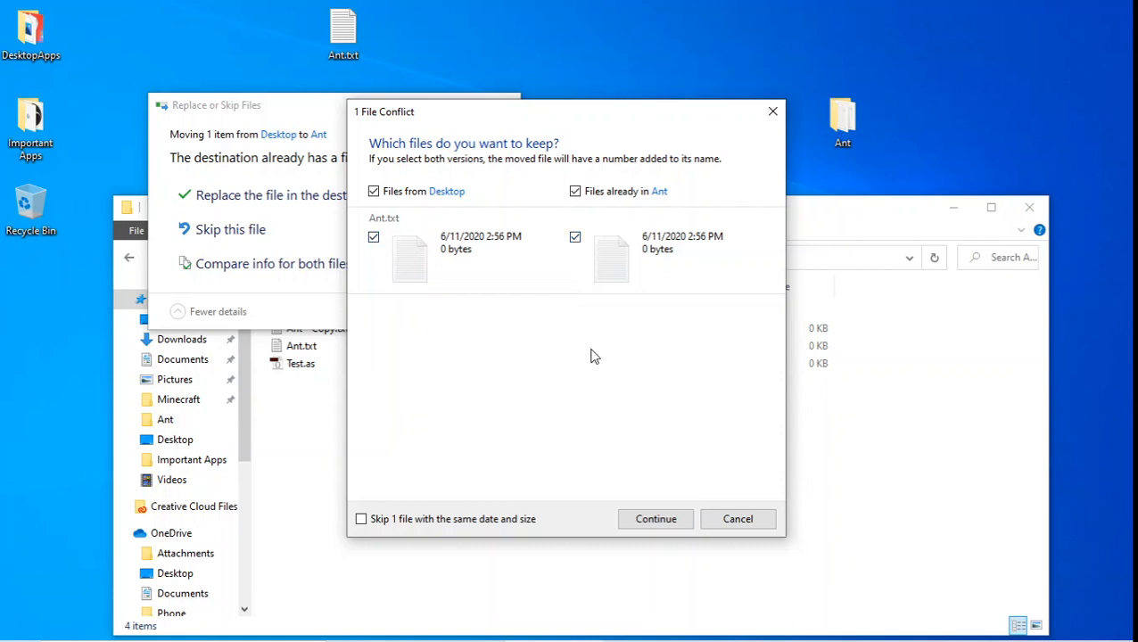
click(661, 525)
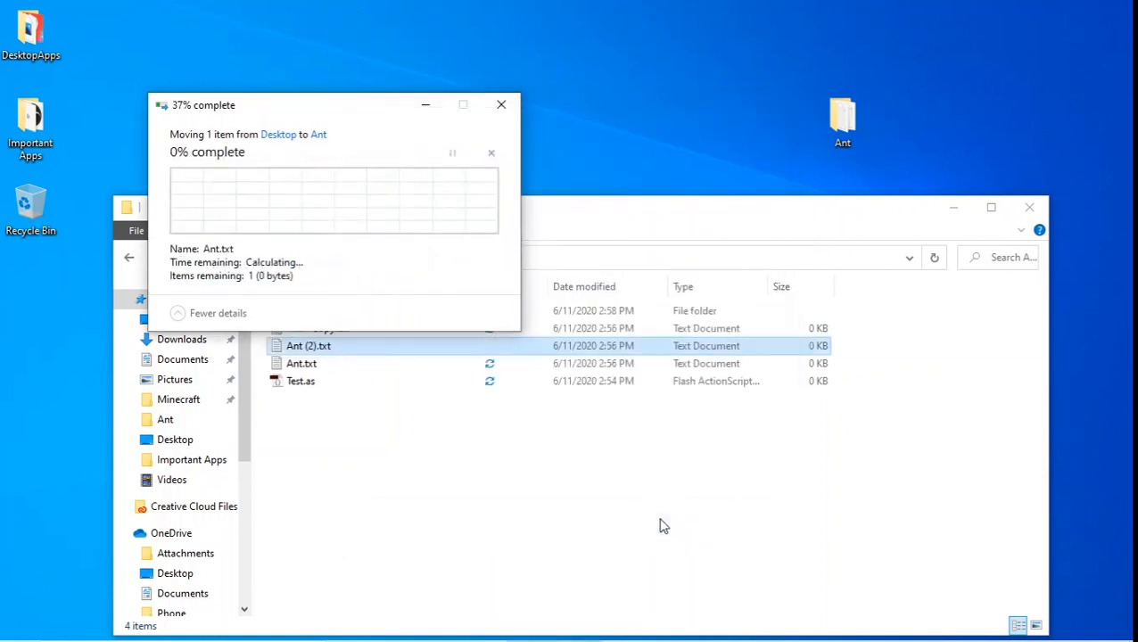
click(351, 457)
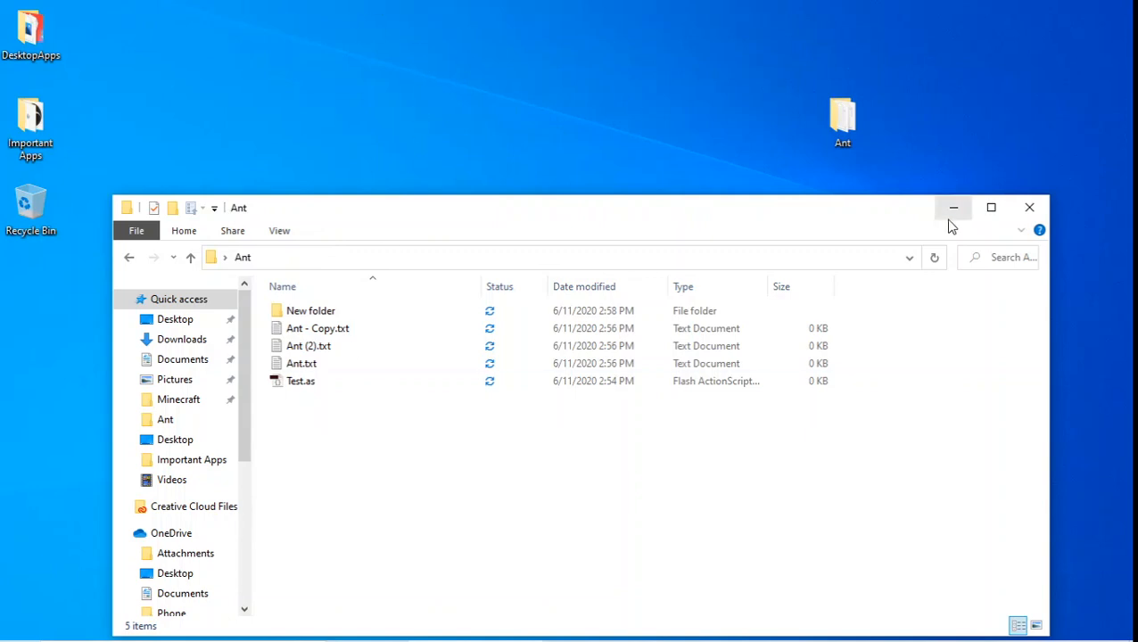
click(1024, 212)
Create a new desktop shortcut targeting Ant.txt inside the Ant folder, keeping the name Ant.txt
right_click(422, 108)
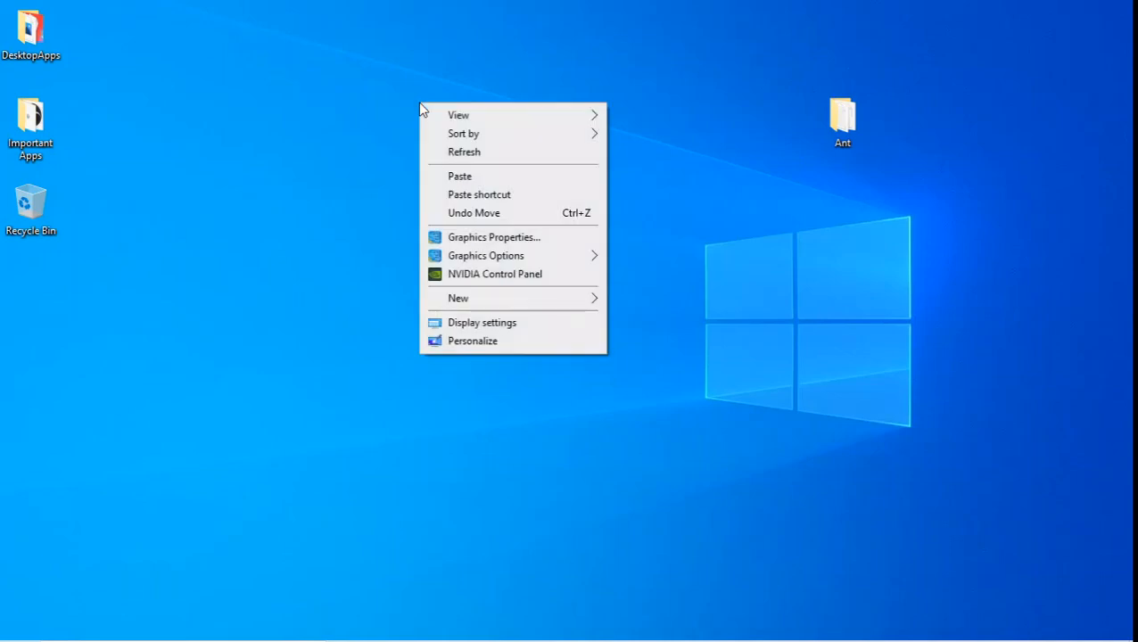
mouse_move(578, 298)
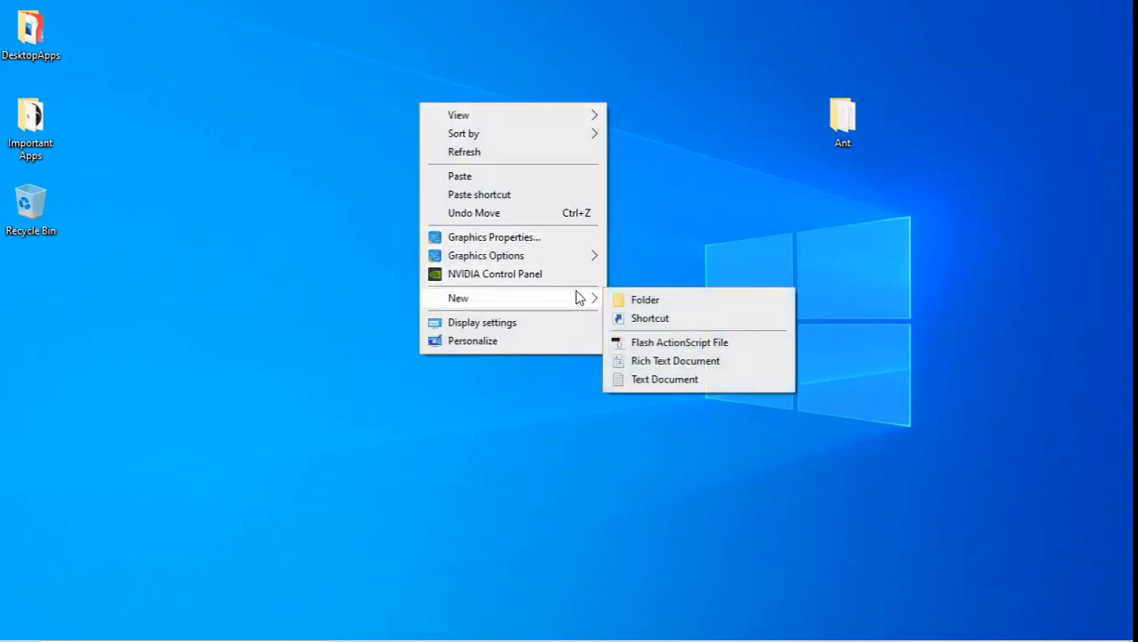
click(653, 318)
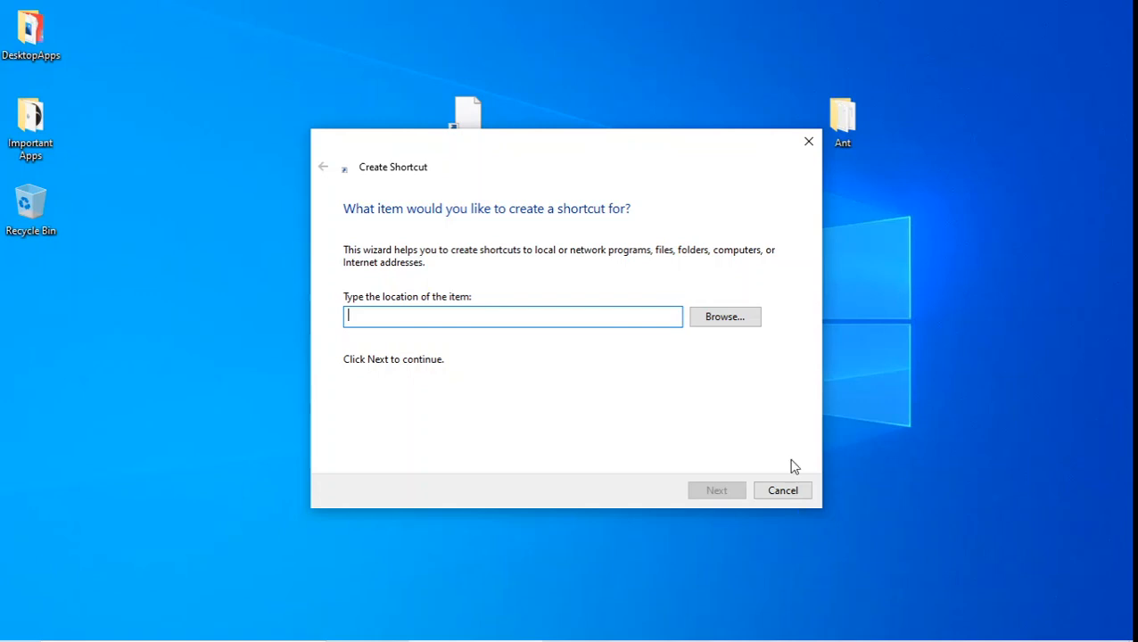
click(718, 317)
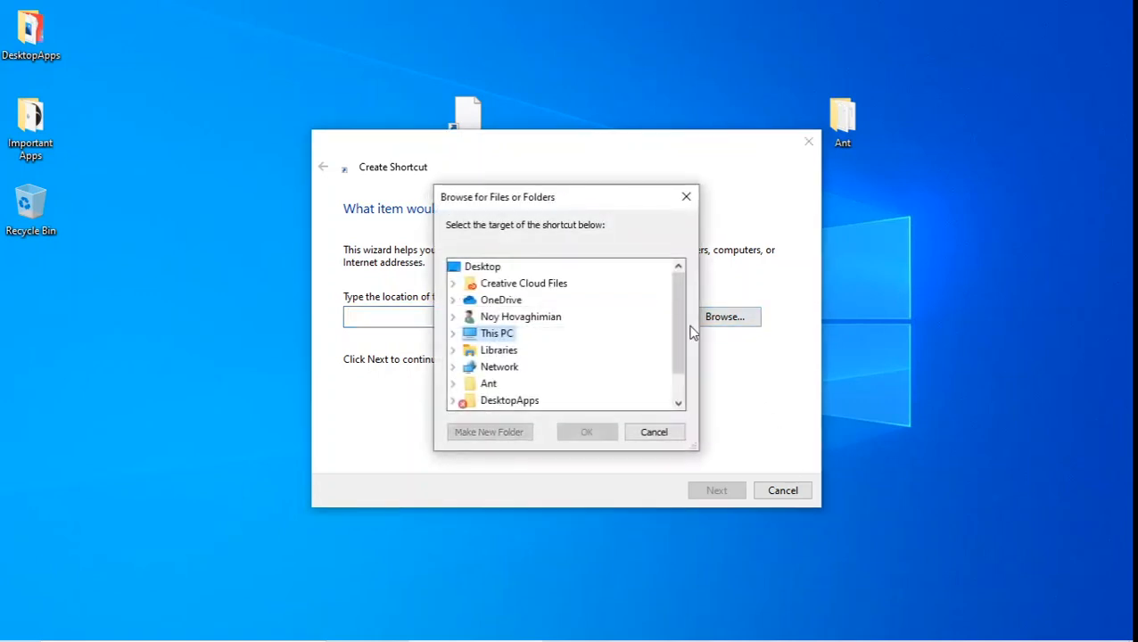
click(496, 388)
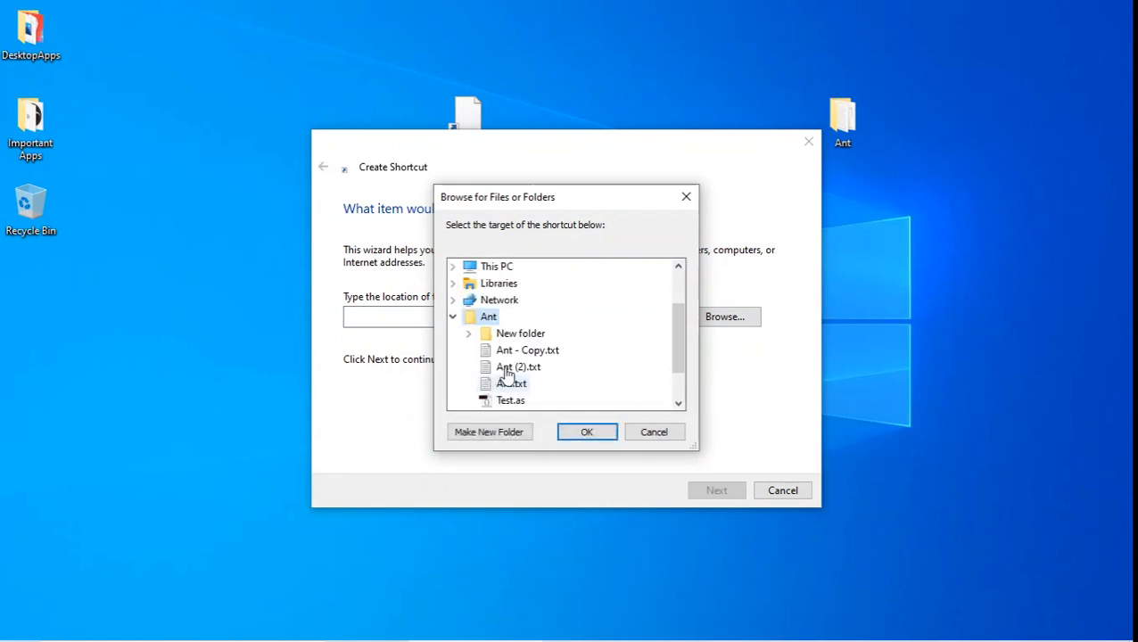
click(509, 391)
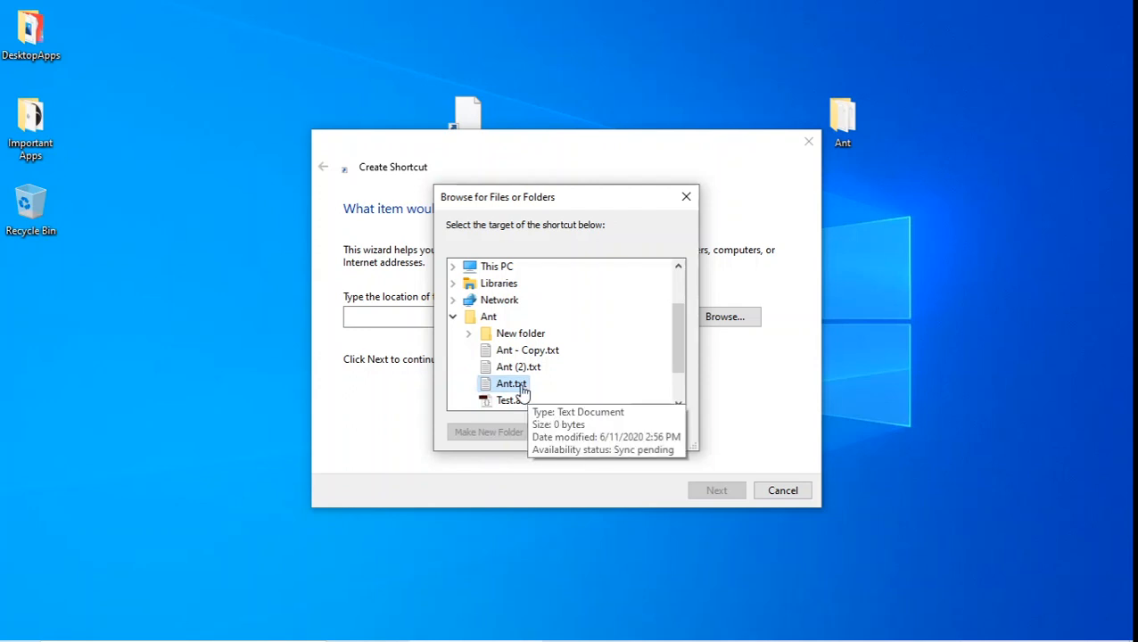
click(581, 429)
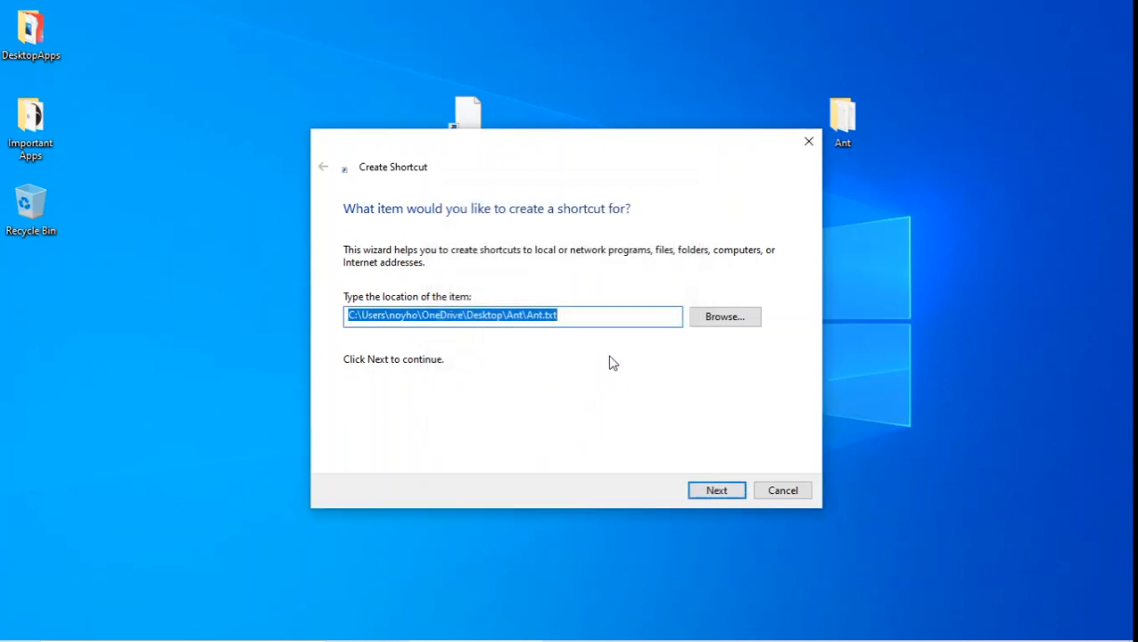
click(609, 321)
click(713, 491)
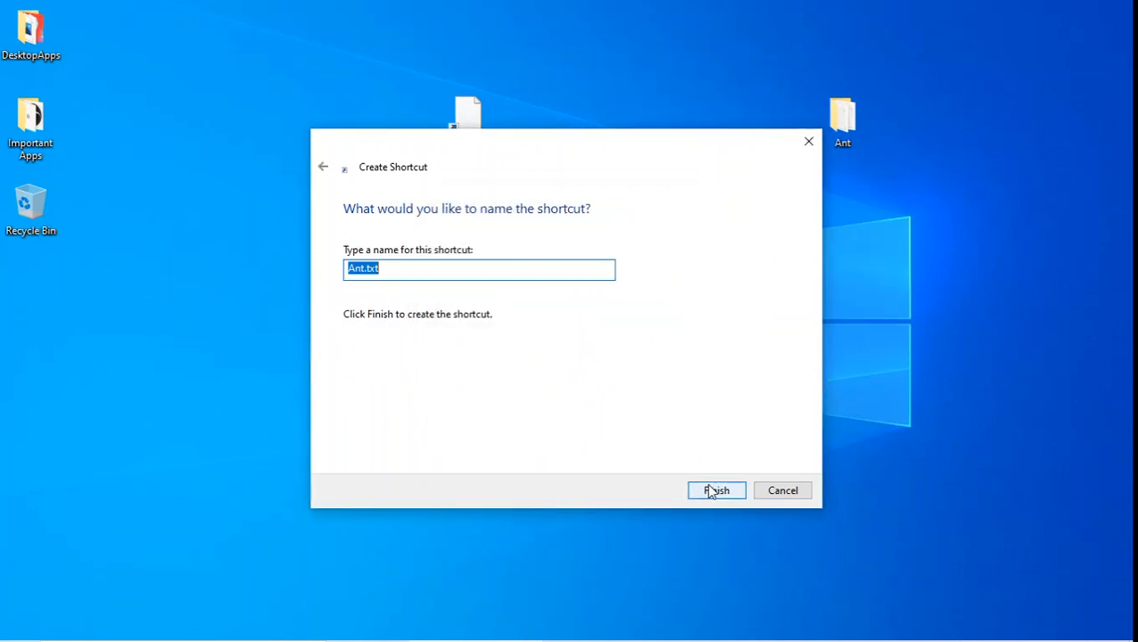
click(410, 270)
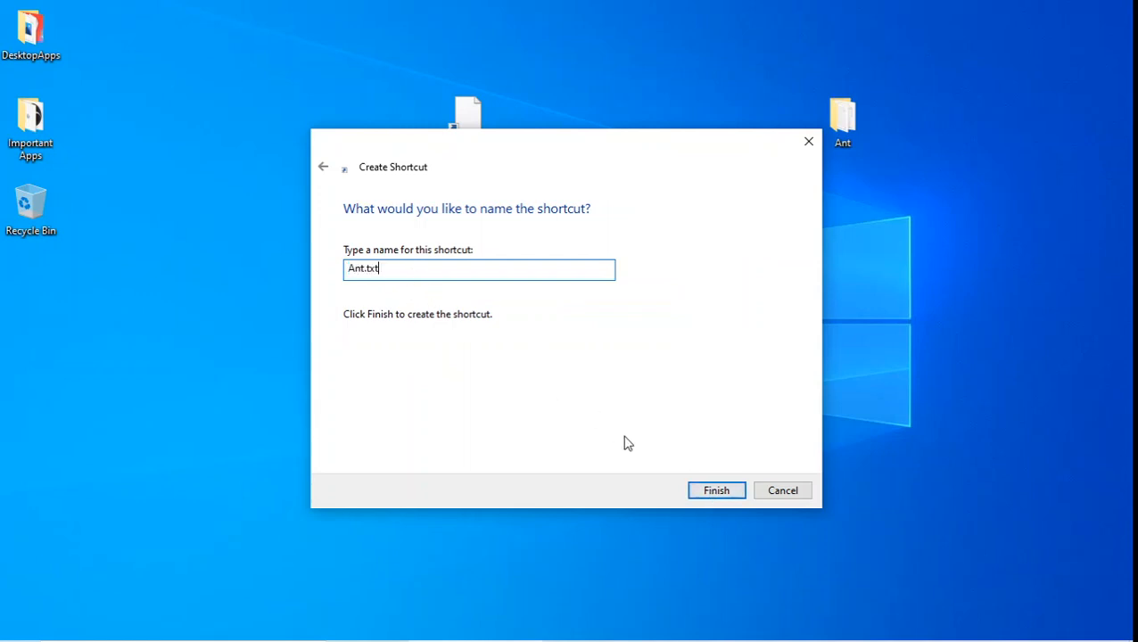
click(716, 490)
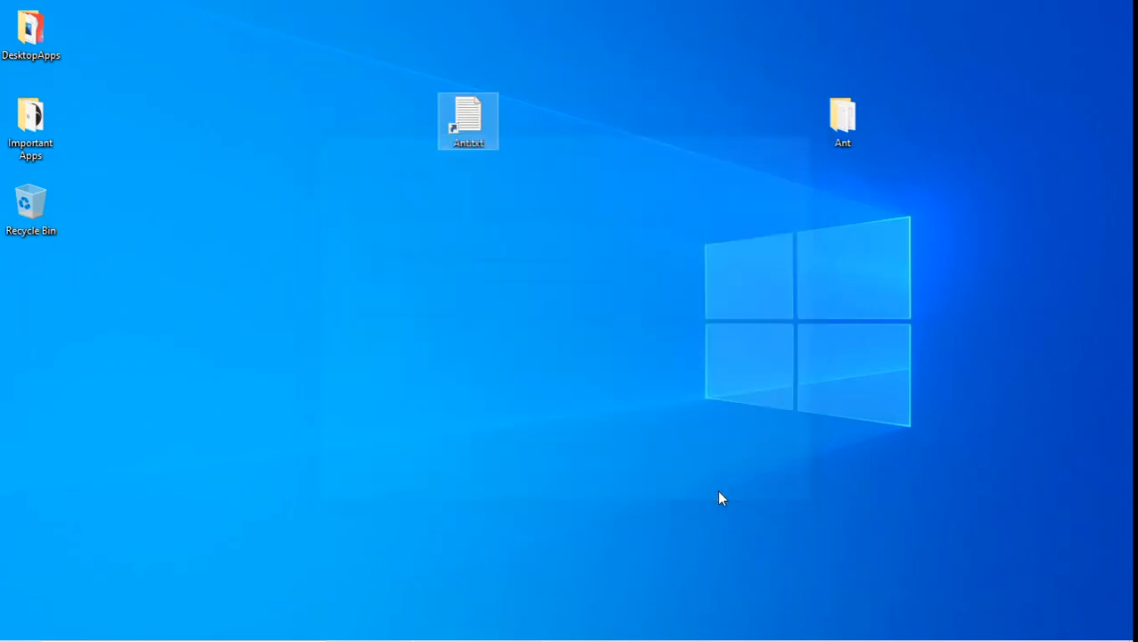
Test the Ant.txt shortcut in Notepad, then place it beside the Ant folder
double_click(454, 109)
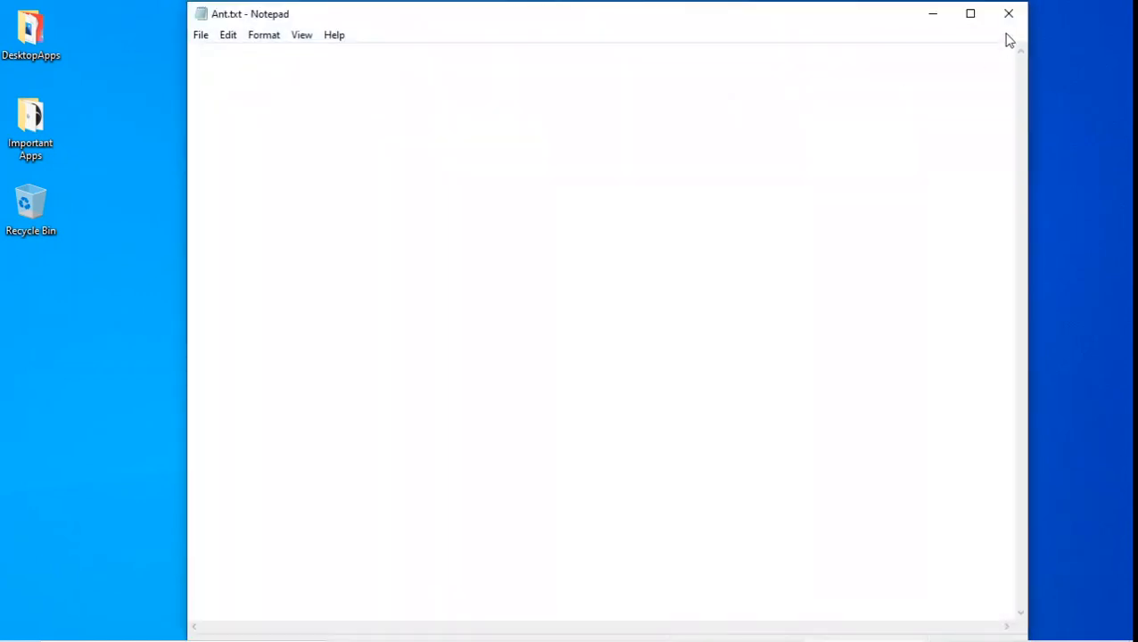
click(1008, 13)
drag(478, 127, 645, 127)
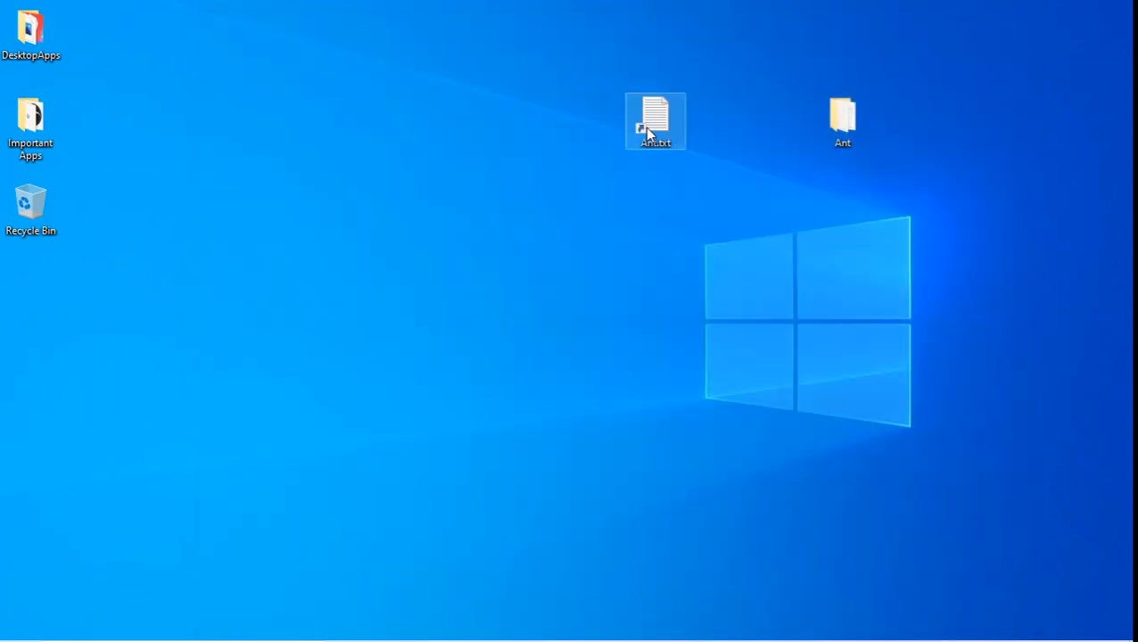
click(642, 184)
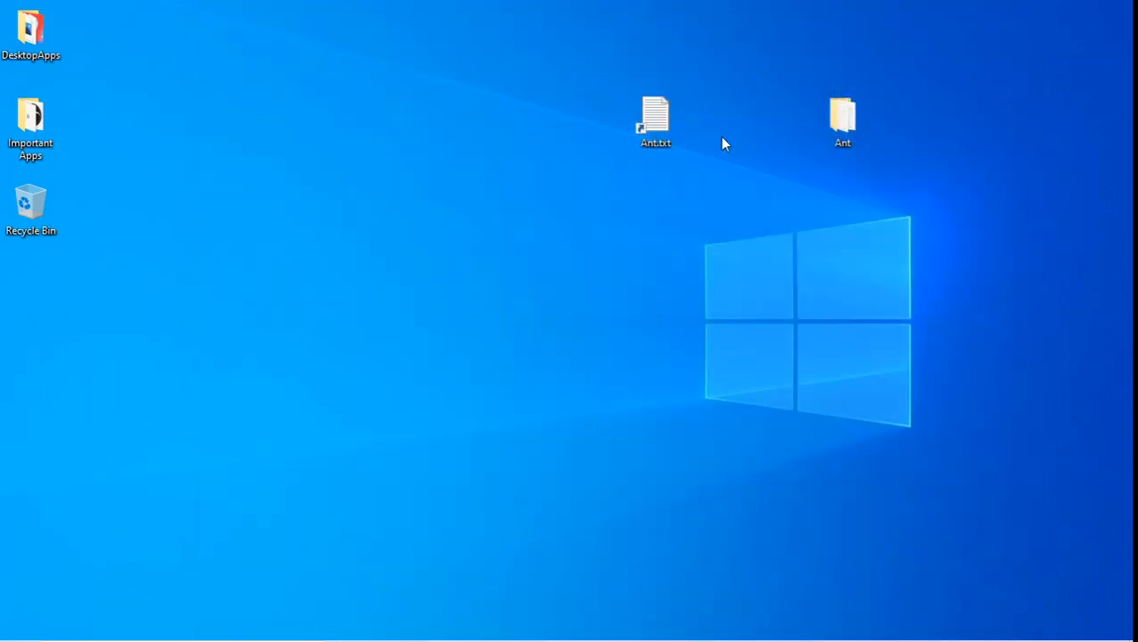
Move the Ant.txt shortcut into the Ant folder and close the folder window
double_click(838, 120)
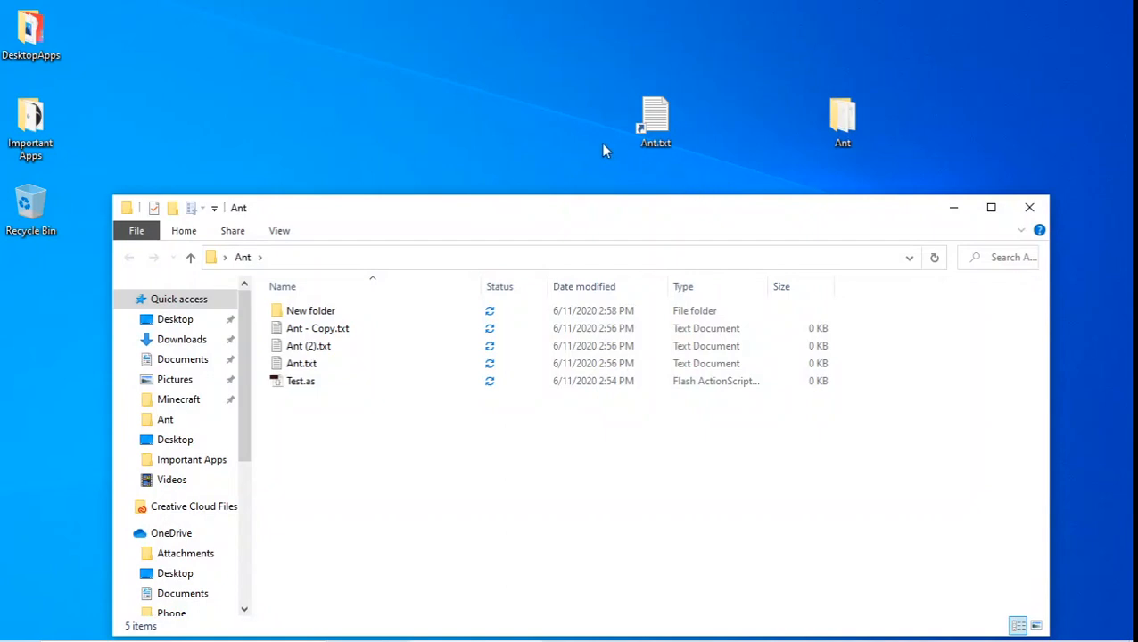
drag(654, 121, 517, 459)
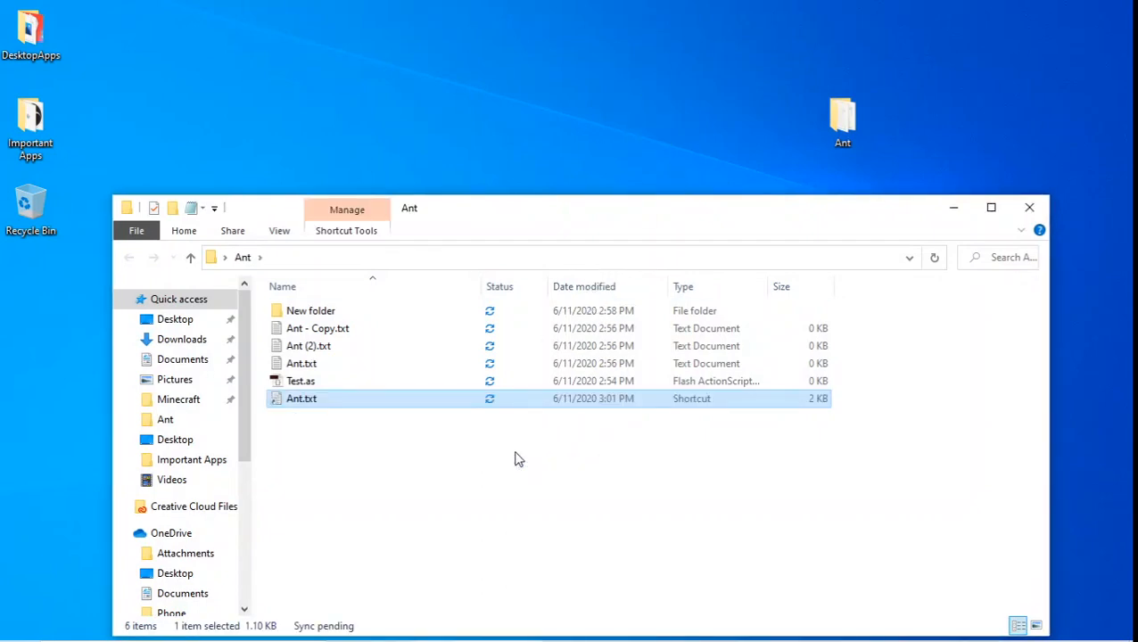
click(517, 459)
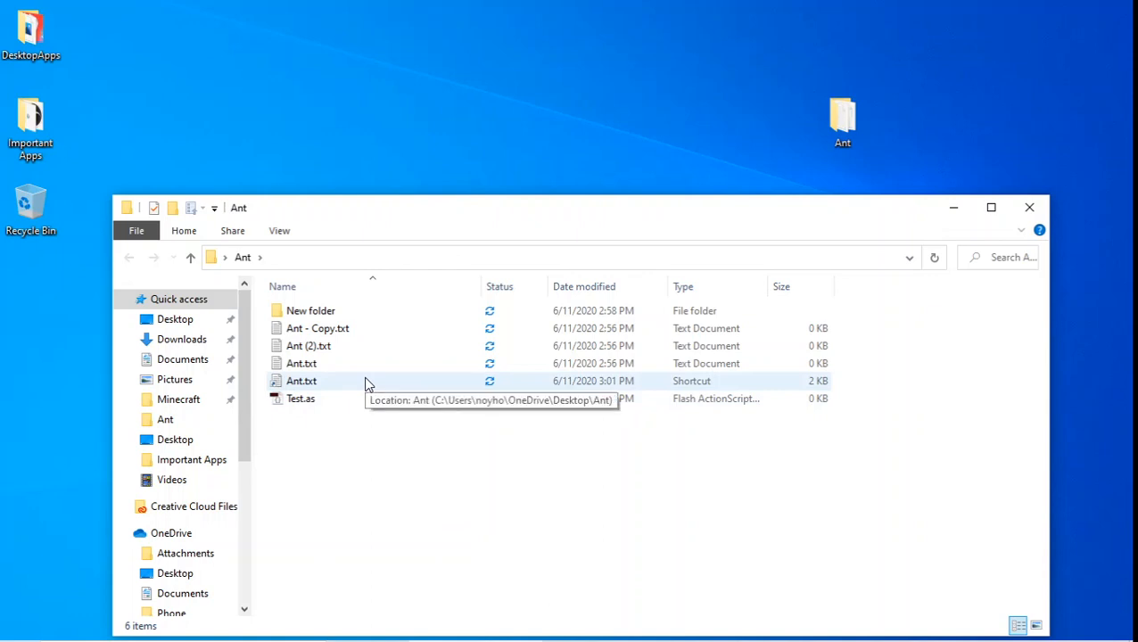
click(1025, 206)
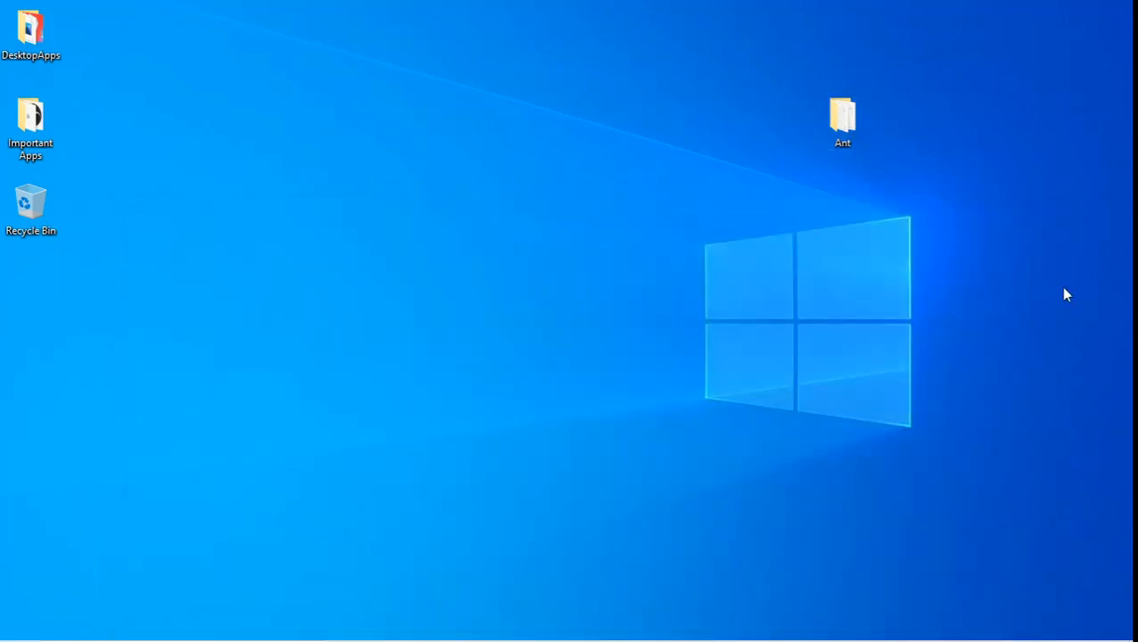
In the Ant folder, delete the Ant.txt text document and send Ant (2).txt to the Recycle Bin
double_click(840, 116)
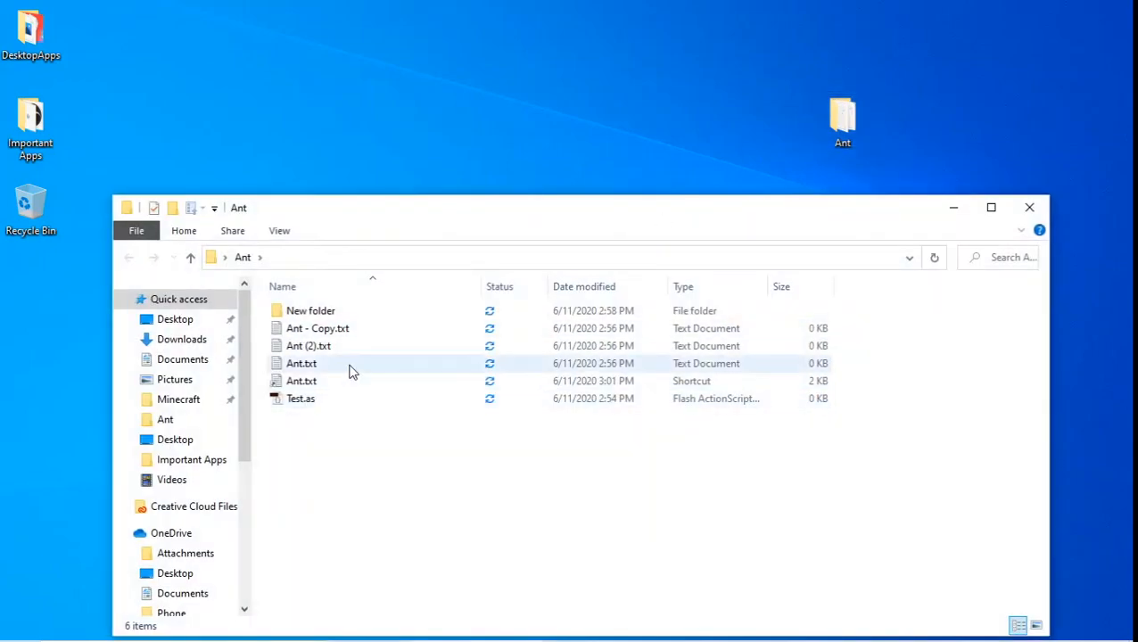
right_click(351, 365)
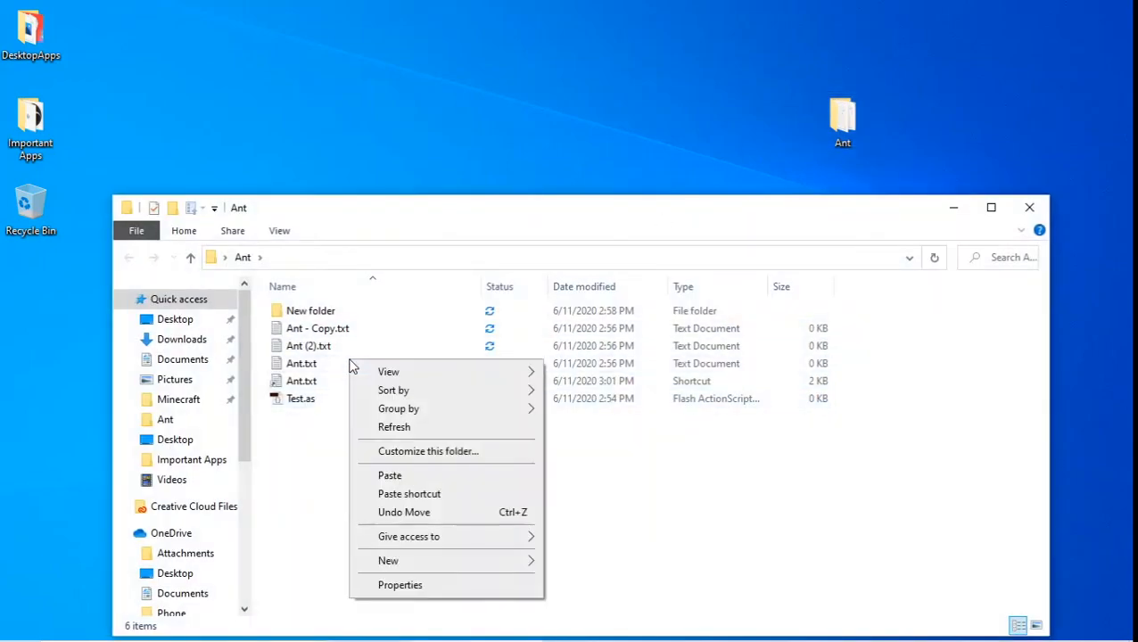
right_click(318, 361)
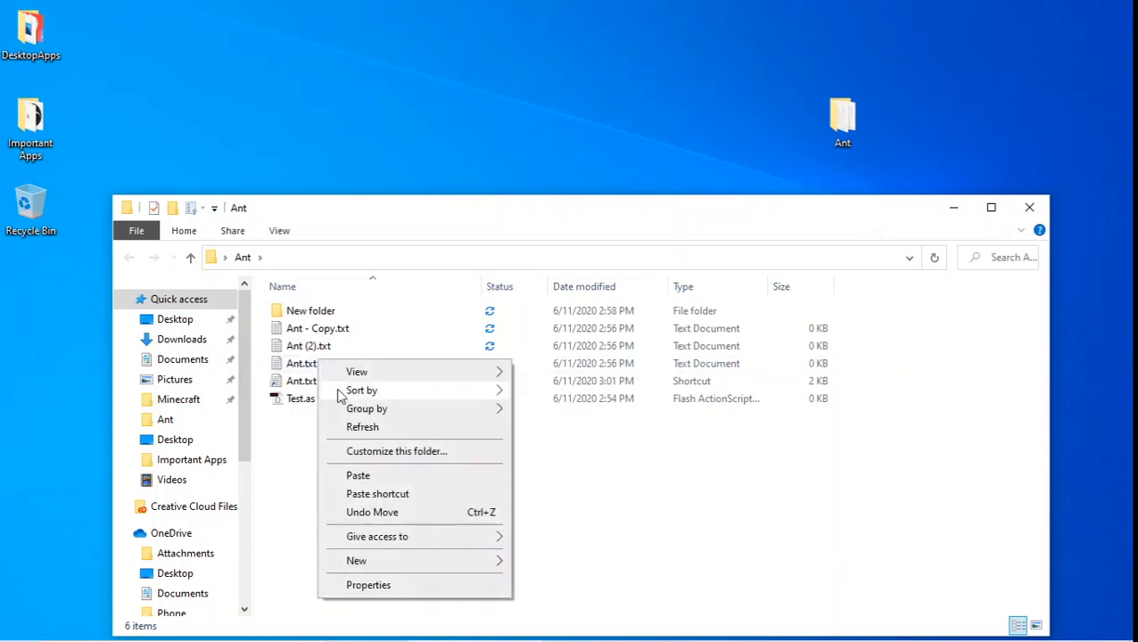
click(304, 363)
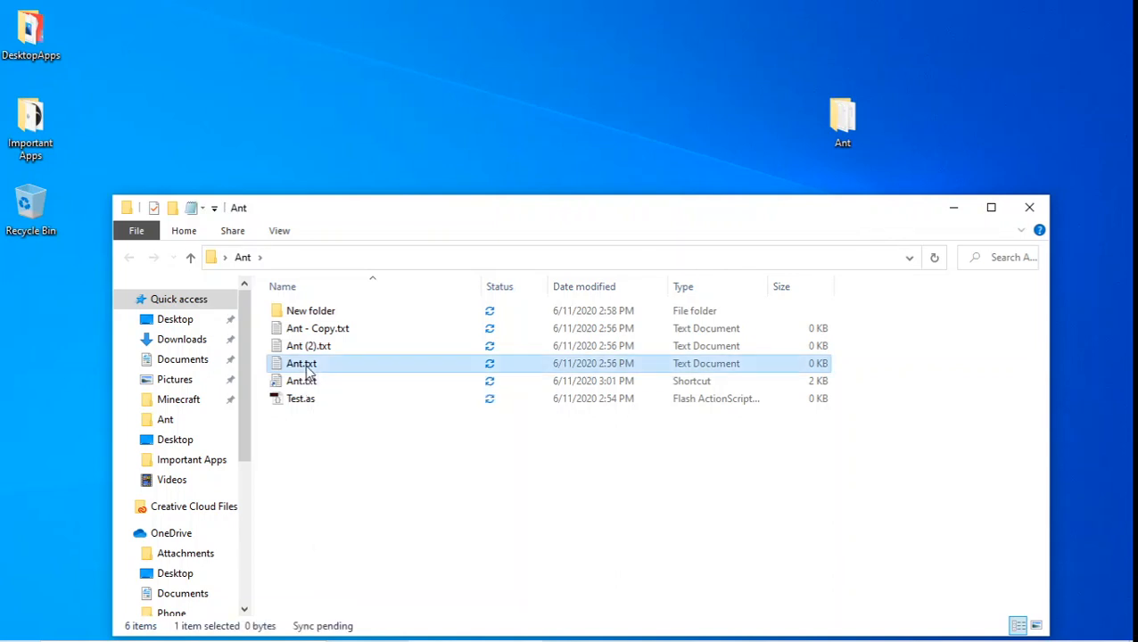
right_click(306, 363)
click(365, 585)
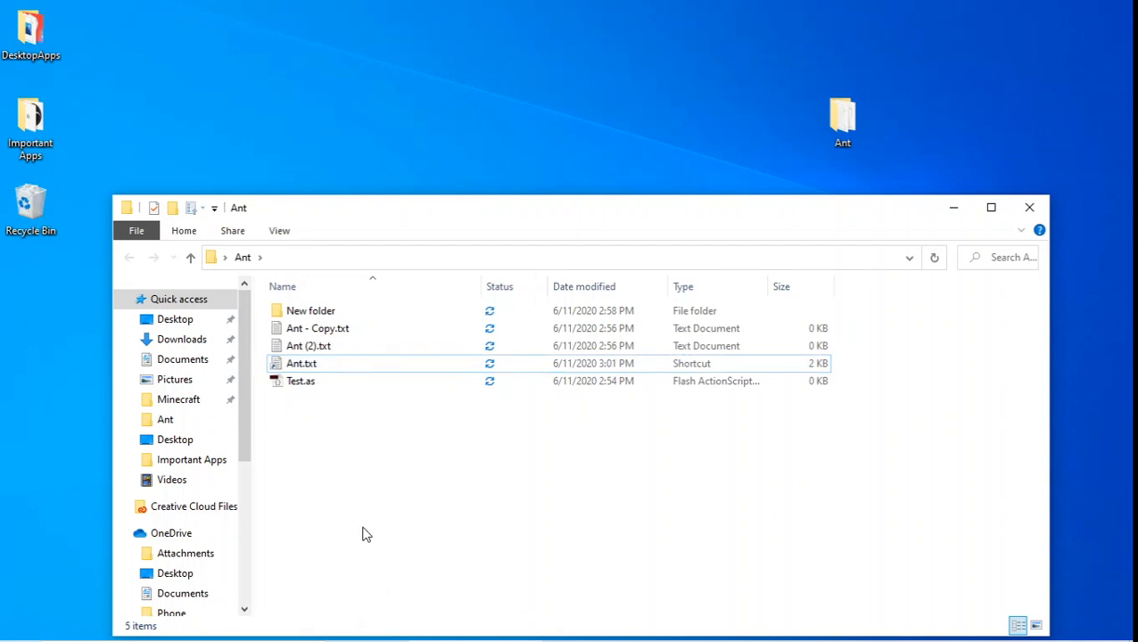
click(340, 348)
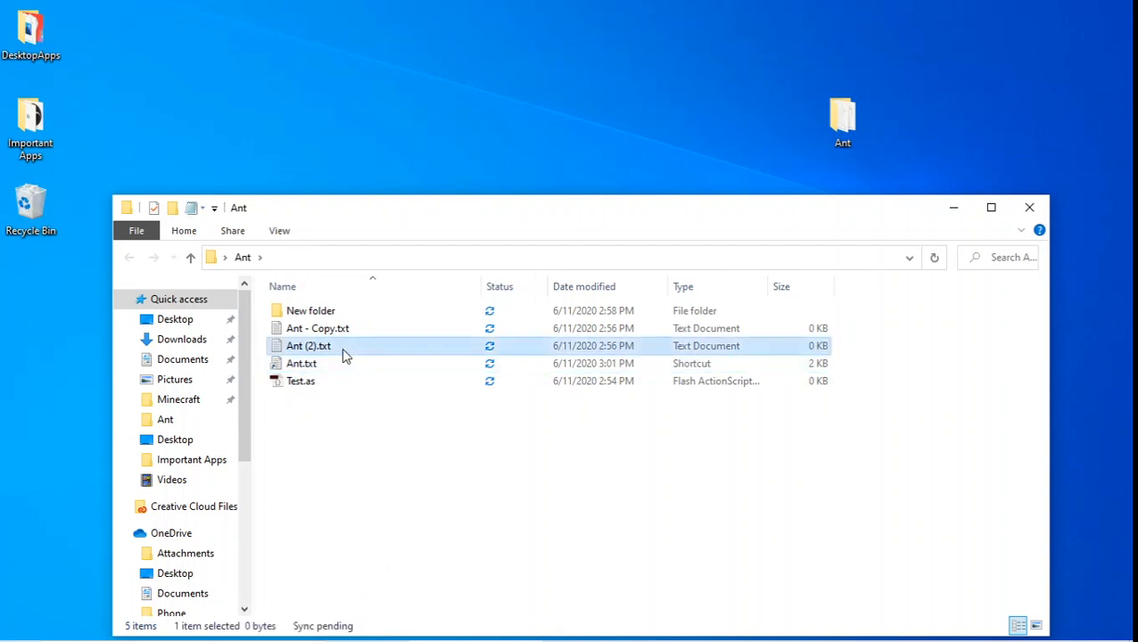
drag(341, 348, 29, 206)
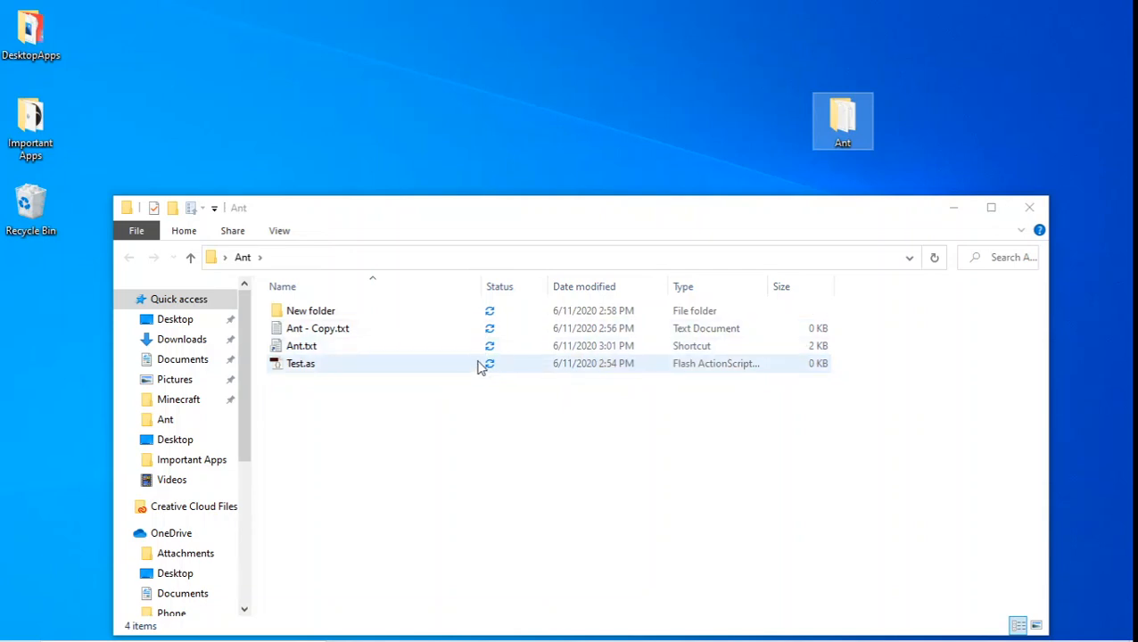
Move New folder out of Ant, delete the Ant desktop folder, and close Explorer
drag(489, 316, 32, 214)
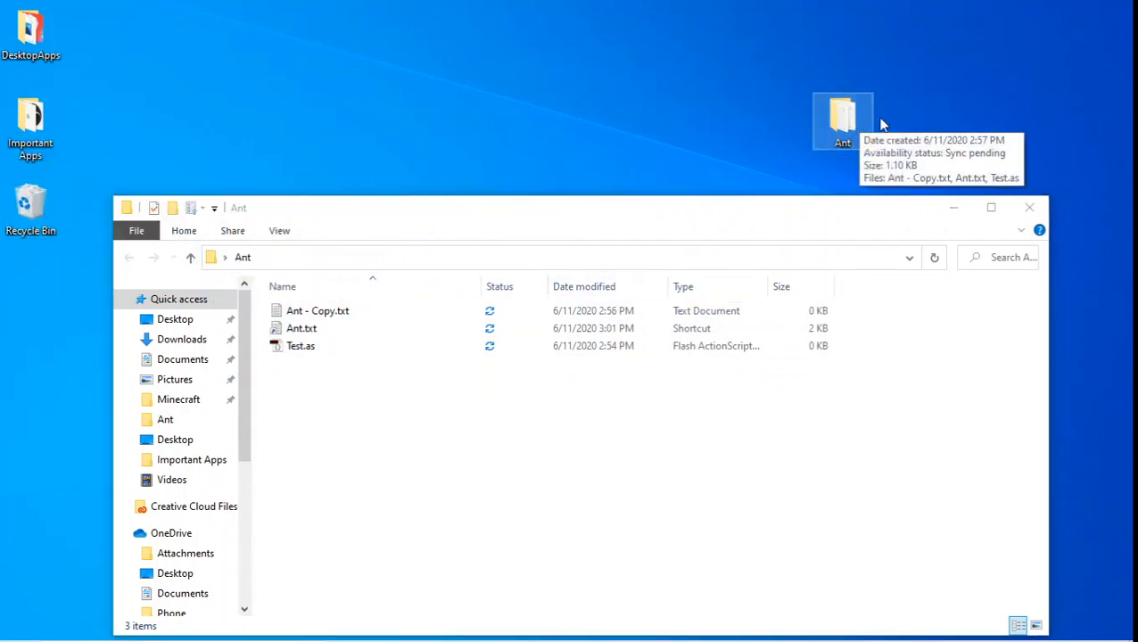
right_click(835, 122)
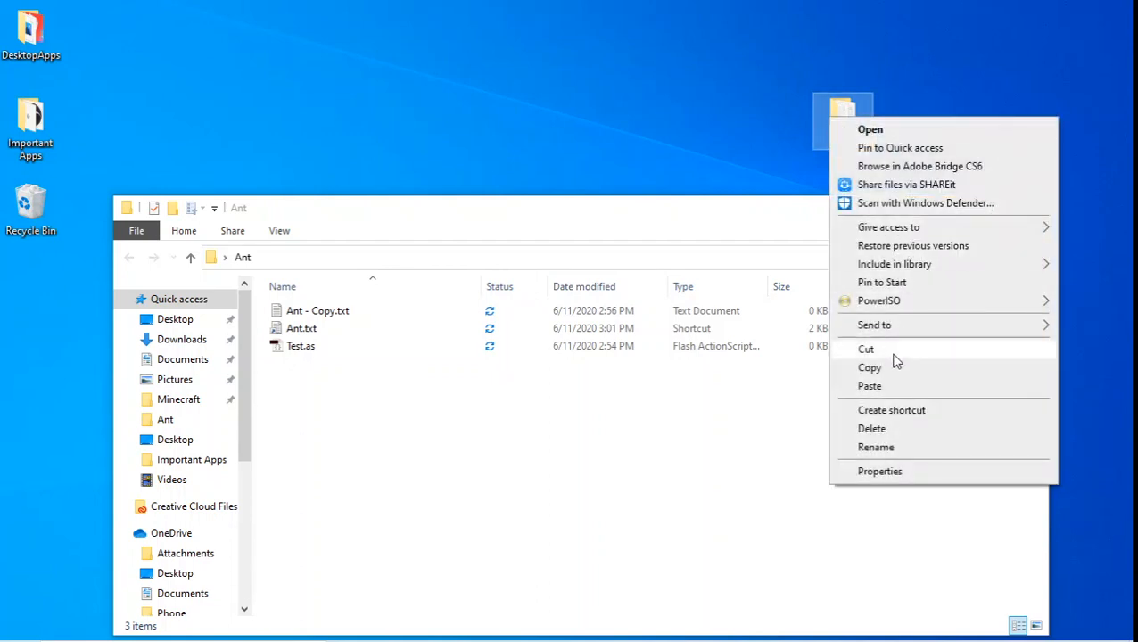
click(883, 428)
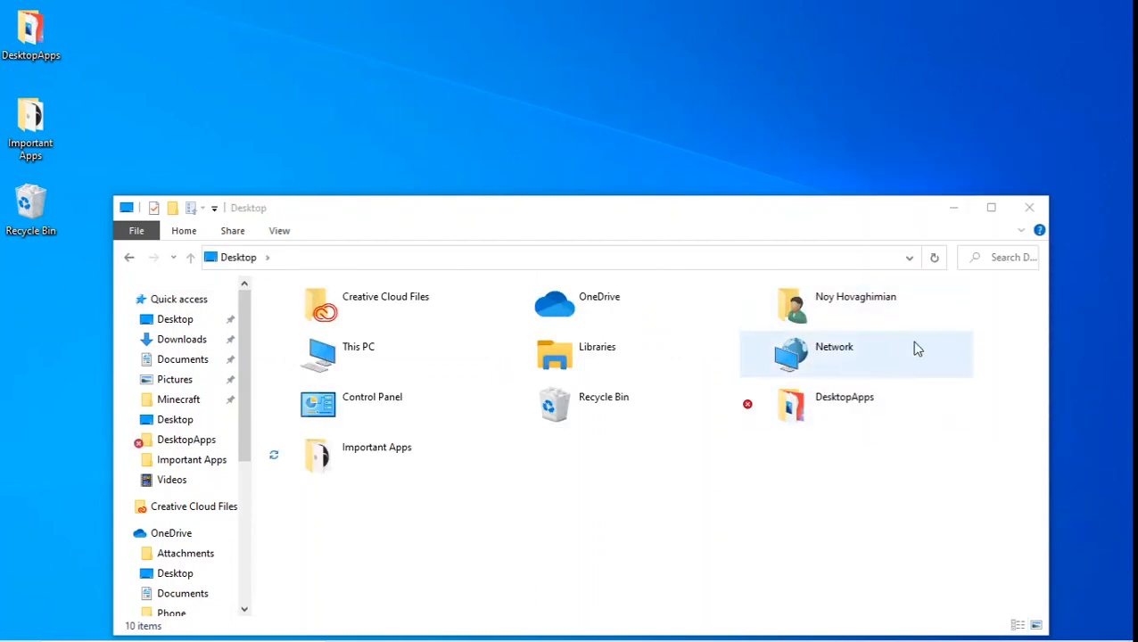
click(1032, 214)
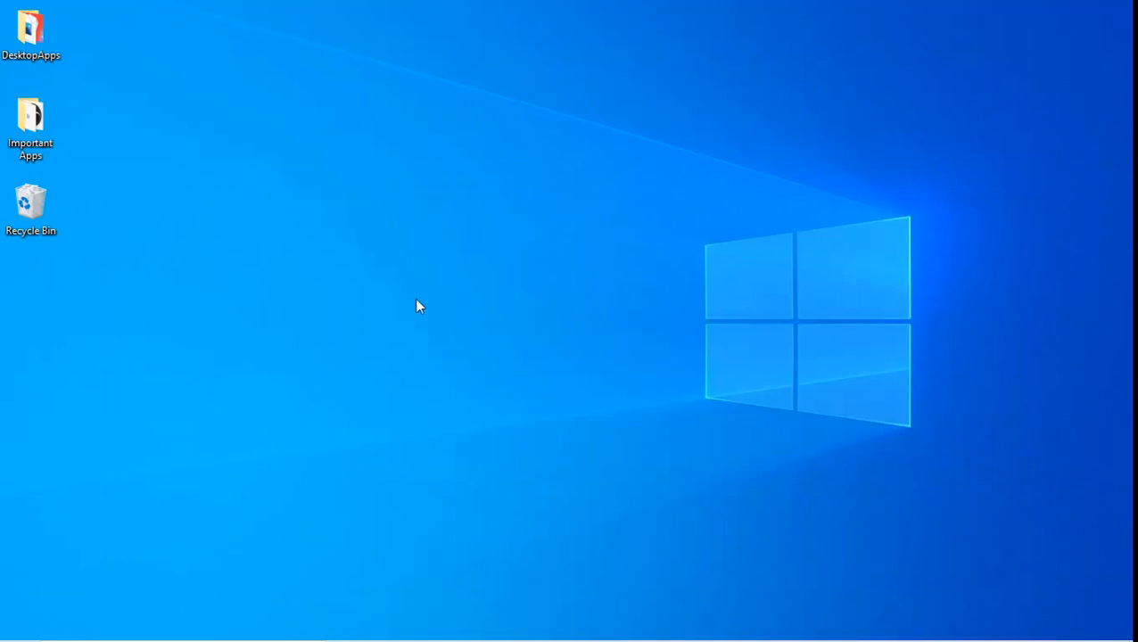